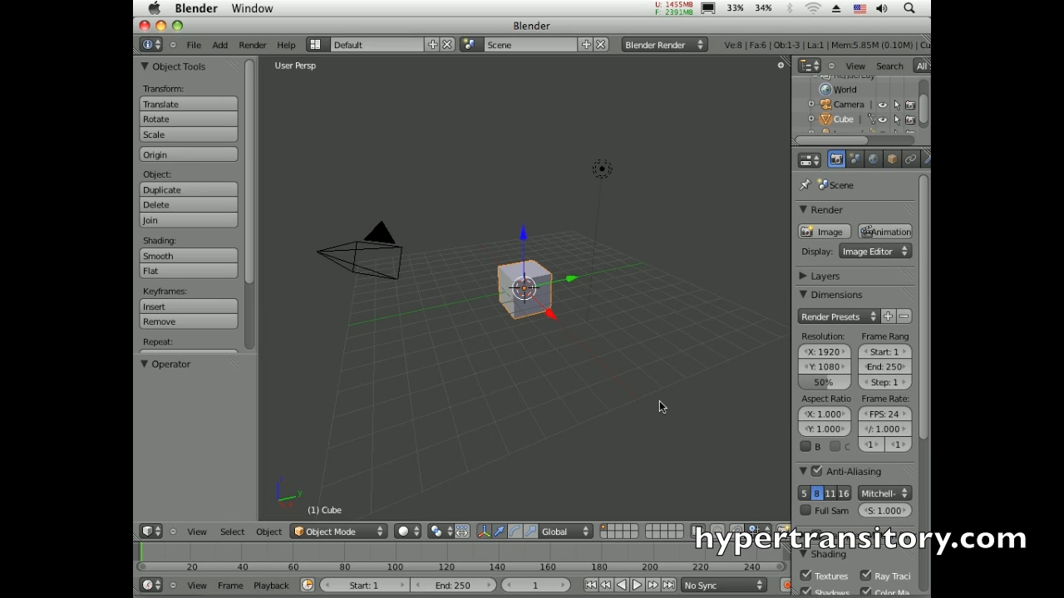
Hide the 3D transform manipulator on the selected cube.
middle_drag(567, 241, 556, 294)
scroll(561, 270, up, 5)
scroll(564, 294, up, 3)
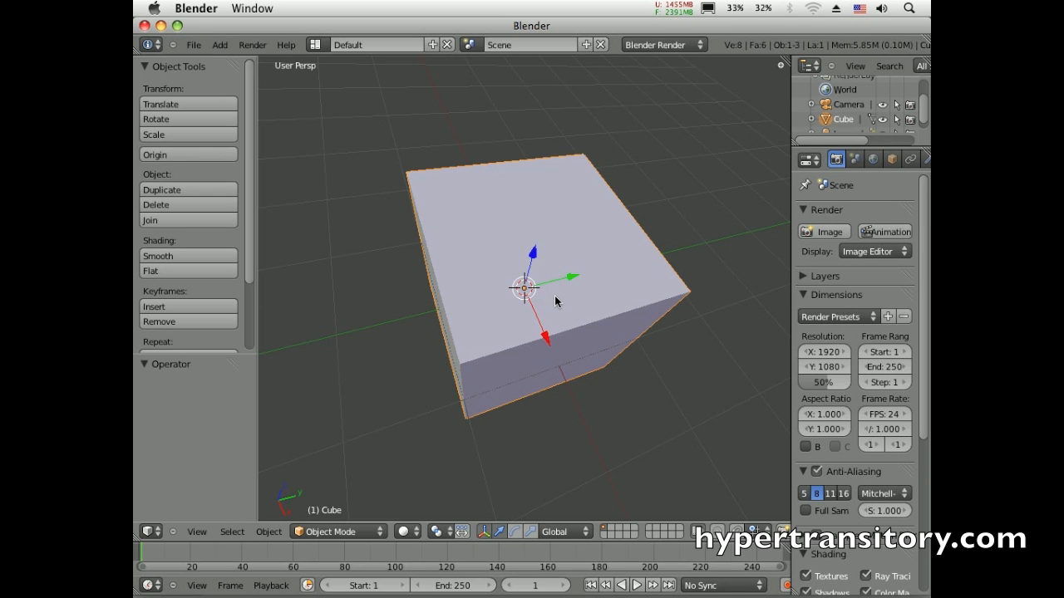
mouse_move(509, 306)
middle_down()
mouse_move(565, 309)
mouse_move(504, 319)
middle_up()
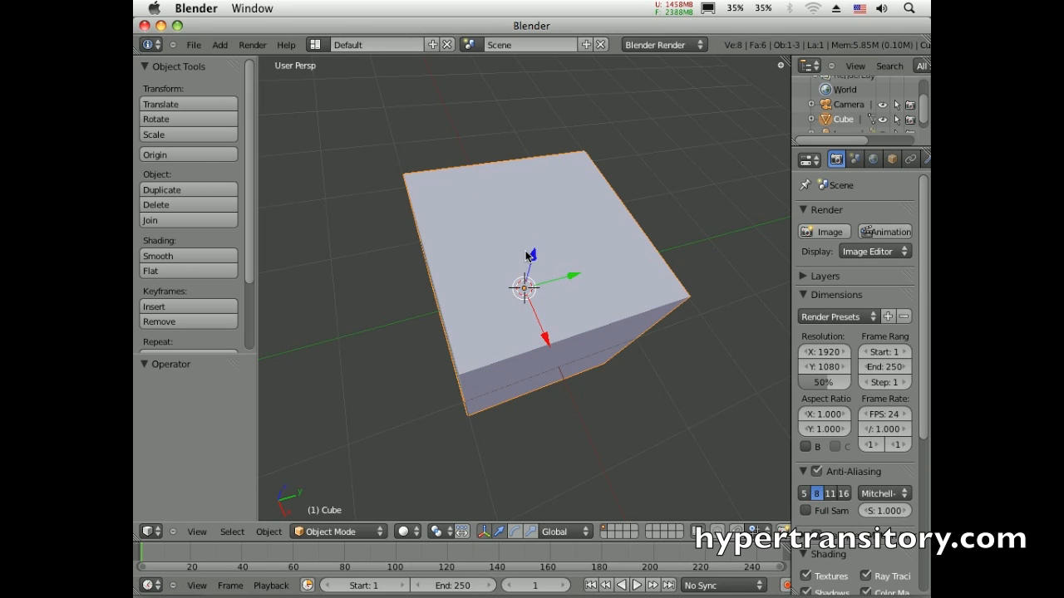
click(485, 537)
Switch the cube from Object Mode to Edit Mode.
scroll(497, 482, down, 5)
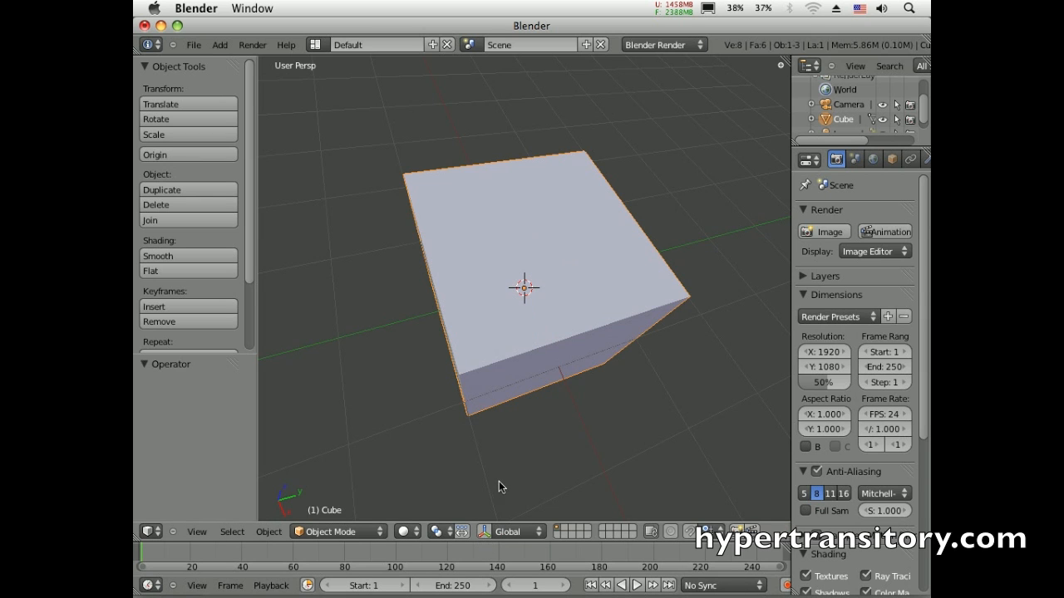
scroll(507, 383, up, 2)
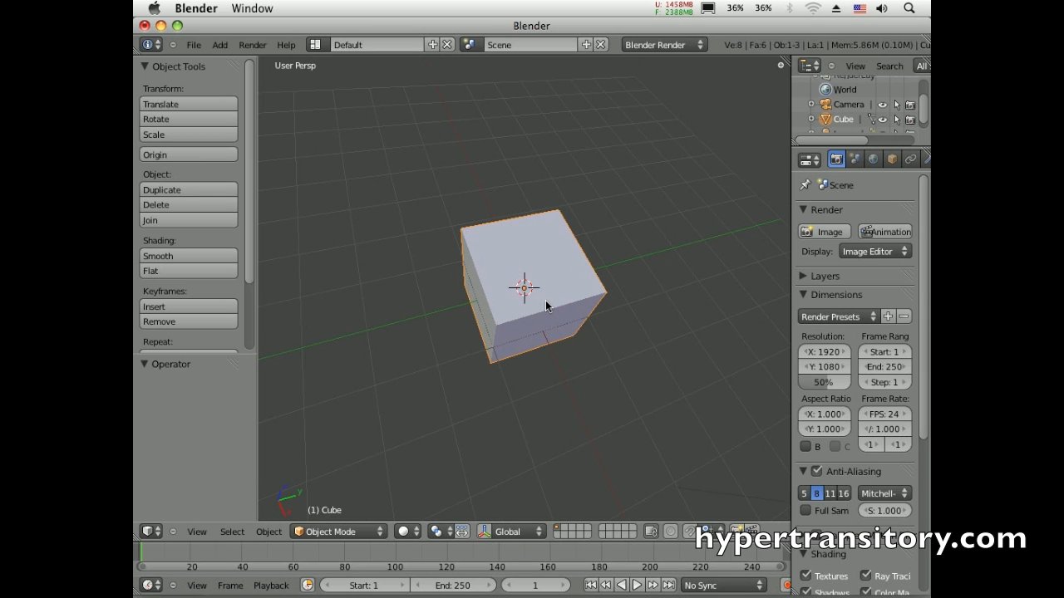
mouse_move(545, 301)
middle_down()
mouse_move(536, 304)
mouse_move(540, 229)
mouse_move(540, 310)
mouse_move(542, 292)
middle_up()
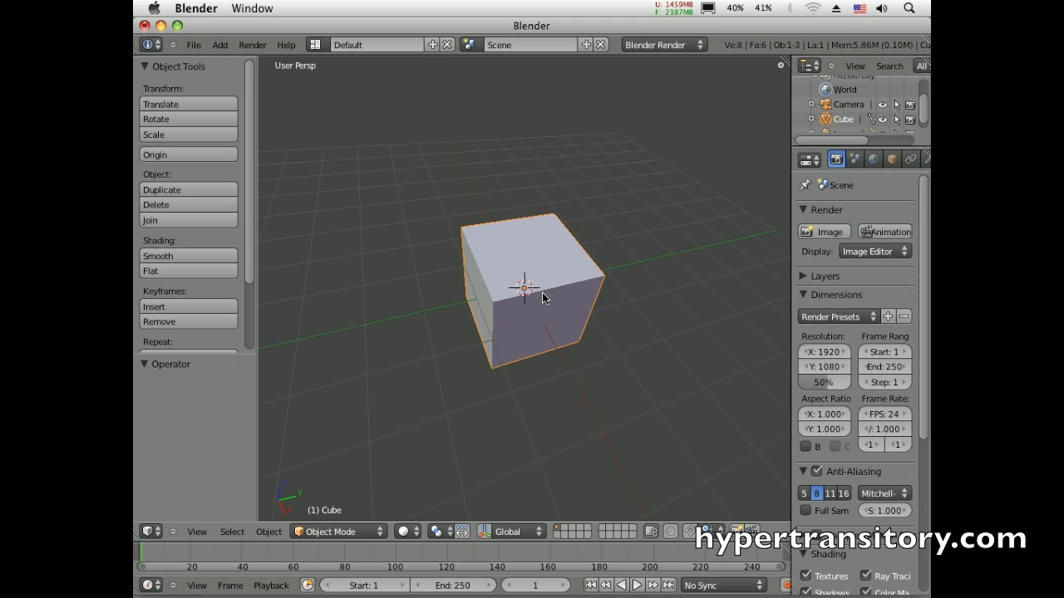
scroll(542, 322, up, 3)
middle_drag(542, 327, 562, 316)
scroll(561, 318, up, 2)
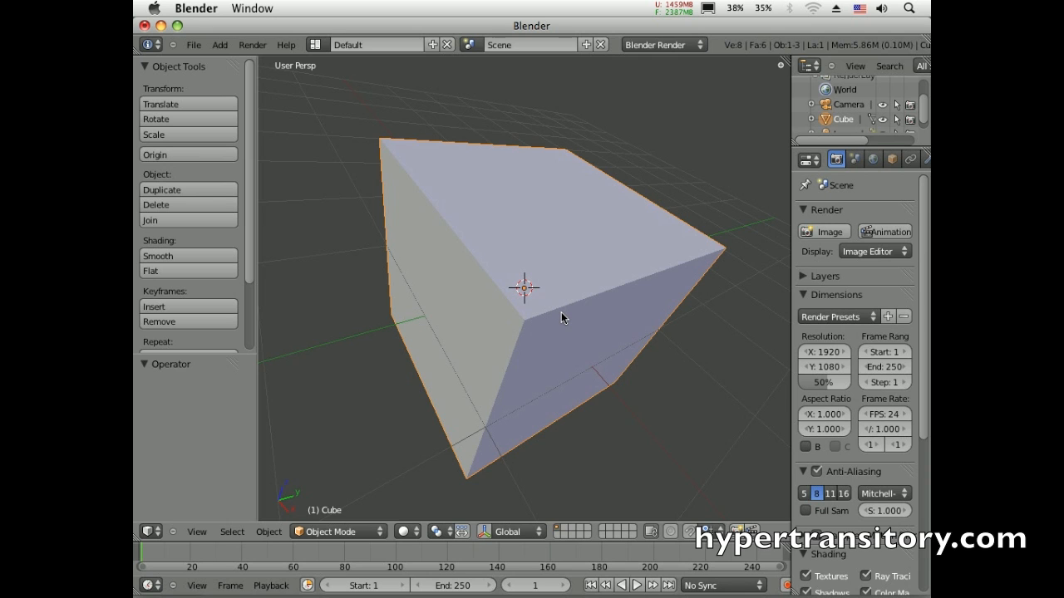
key(Tab)
mouse_move(561, 312)
middle_down()
mouse_move(534, 349)
mouse_move(586, 238)
mouse_move(563, 264)
mouse_move(551, 387)
mouse_move(484, 388)
mouse_move(453, 299)
mouse_move(624, 266)
mouse_move(553, 308)
mouse_move(548, 325)
middle_up()
scroll(561, 323, down, 3)
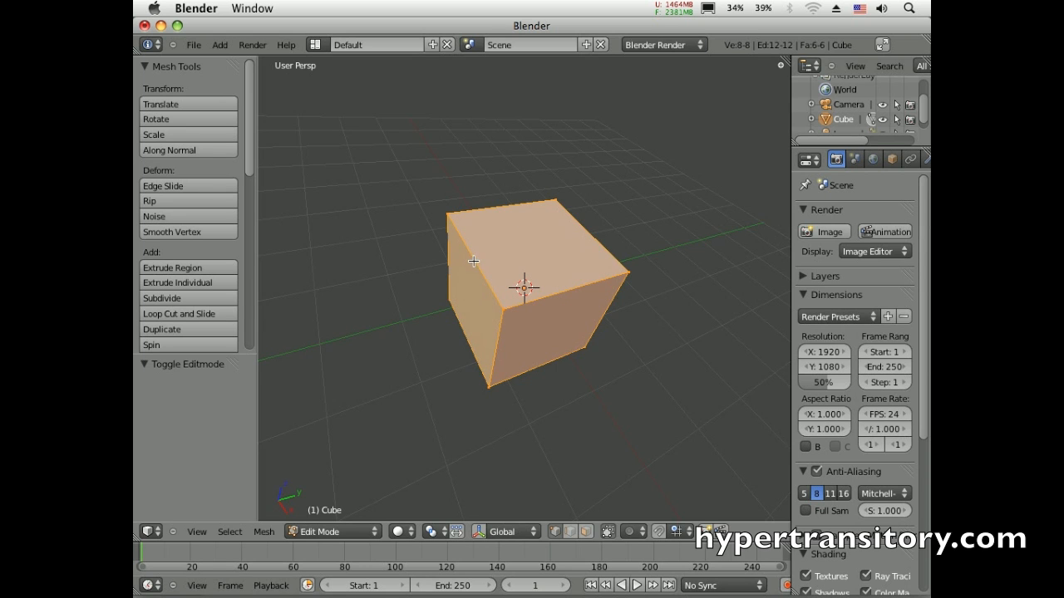
mouse_move(544, 291)
middle_down()
mouse_move(541, 308)
mouse_move(552, 280)
mouse_move(545, 328)
mouse_move(545, 304)
middle_up()
scroll(545, 328, up, 3)
scroll(545, 328, down, 4)
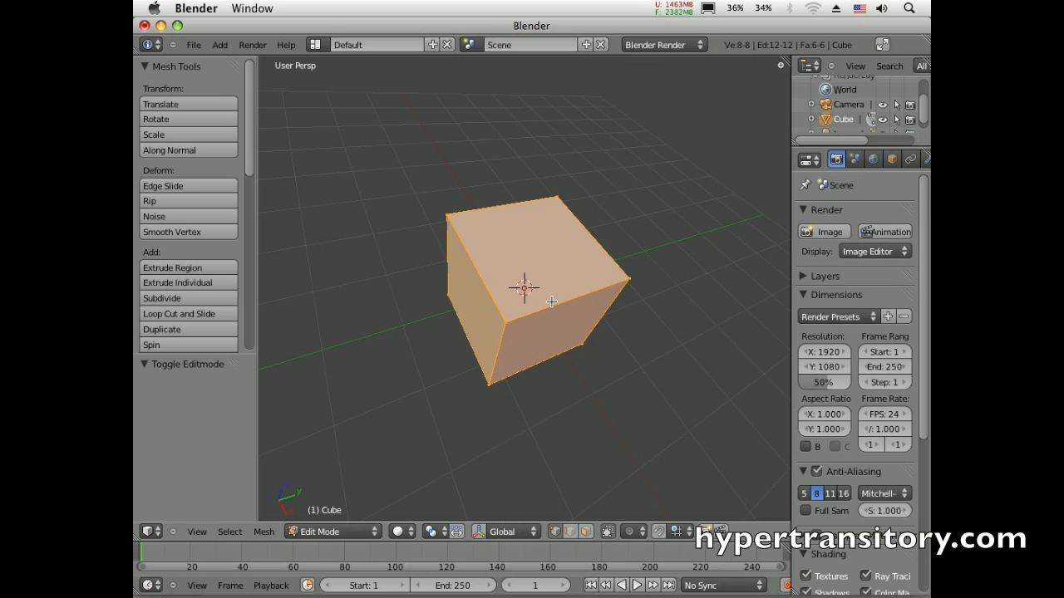
key(a)
key(ctrl+r)
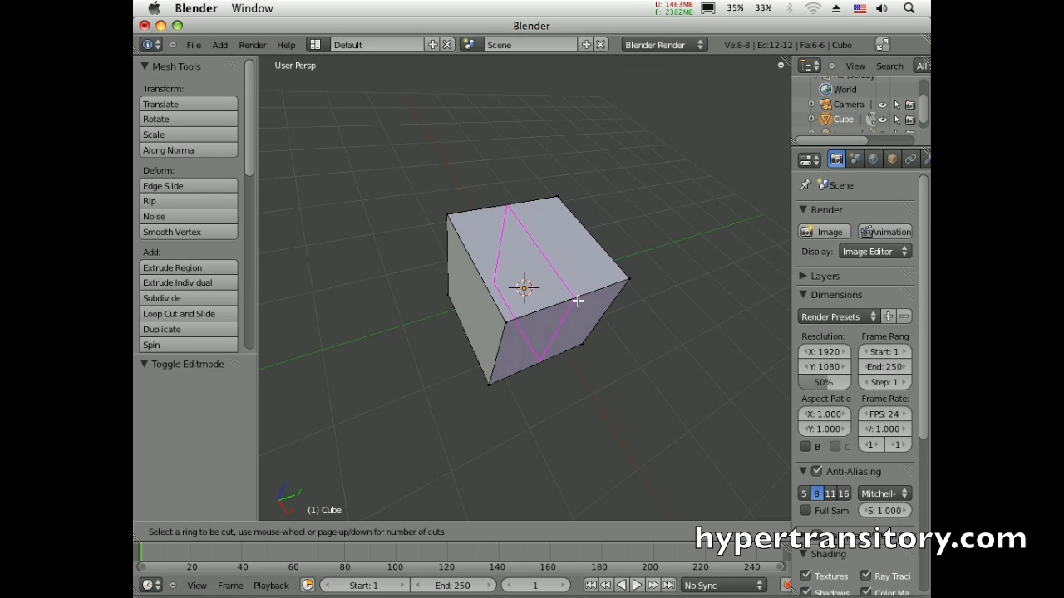
scroll(577, 301, up, 5)
scroll(577, 300, down, 3)
key(Escape)
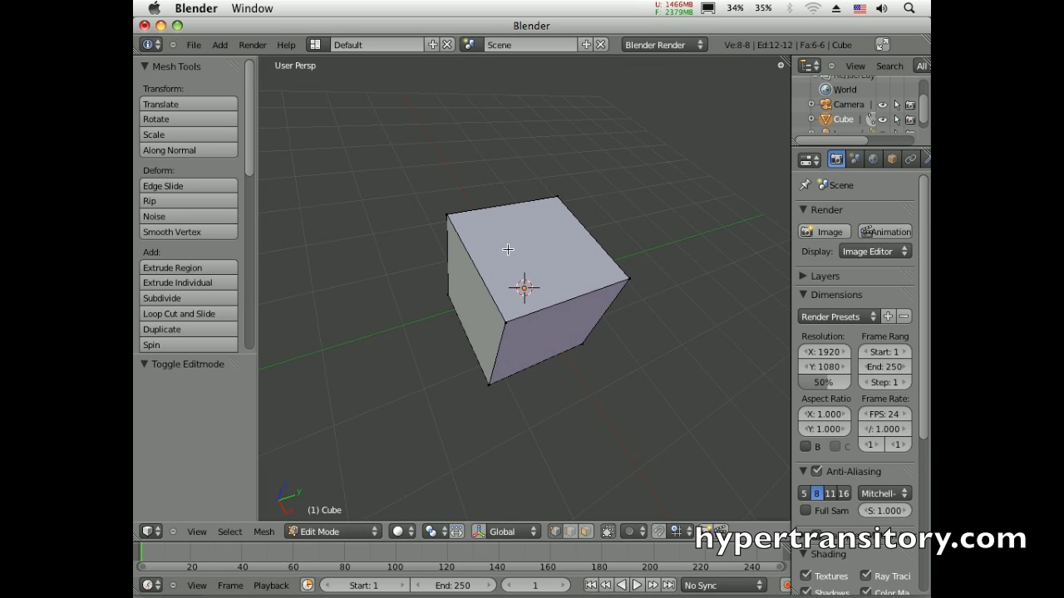
key(a)
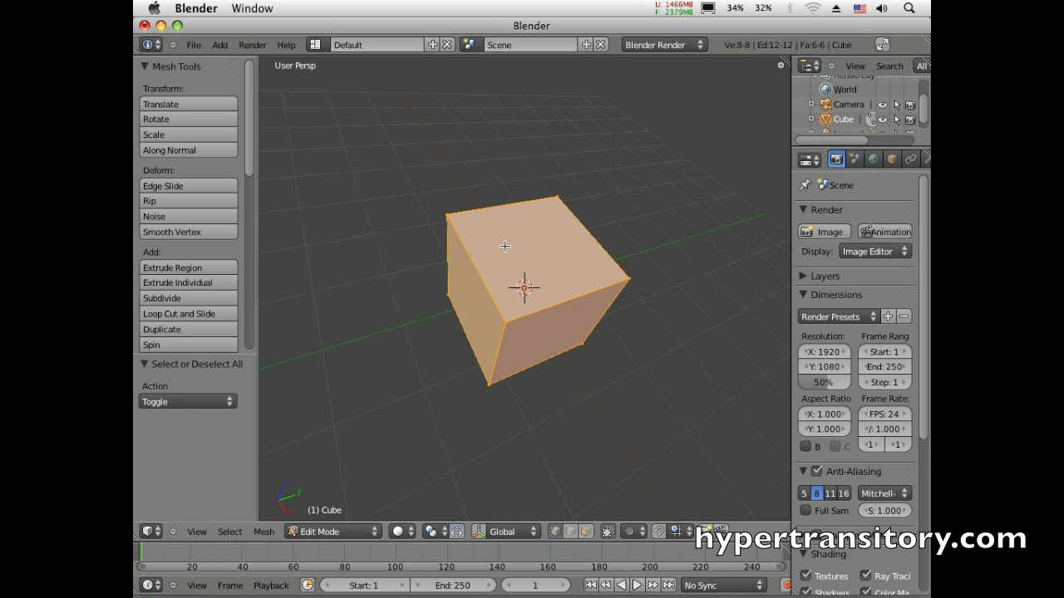
Subdivide the fully selected cube mesh with the number of cuts set to 4.
click(163, 302)
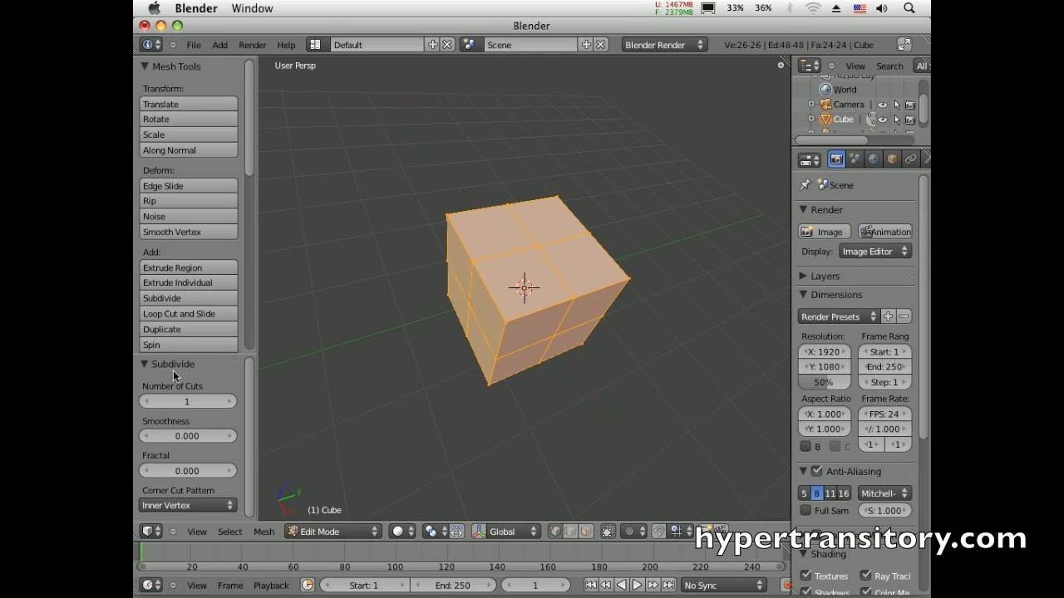
click(145, 364)
click(145, 364)
click(231, 401)
click(230, 401)
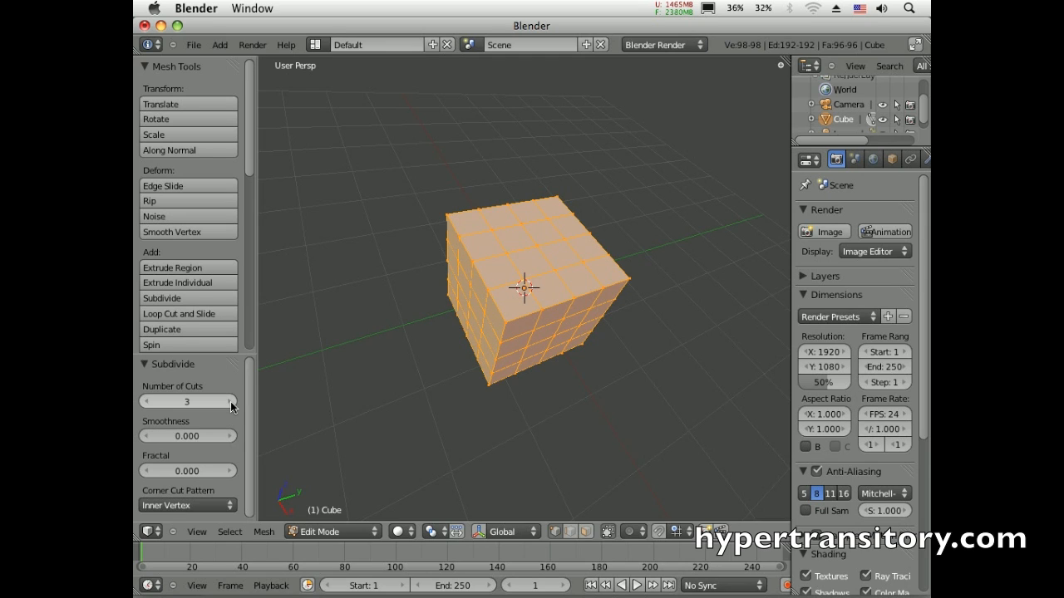
click(230, 402)
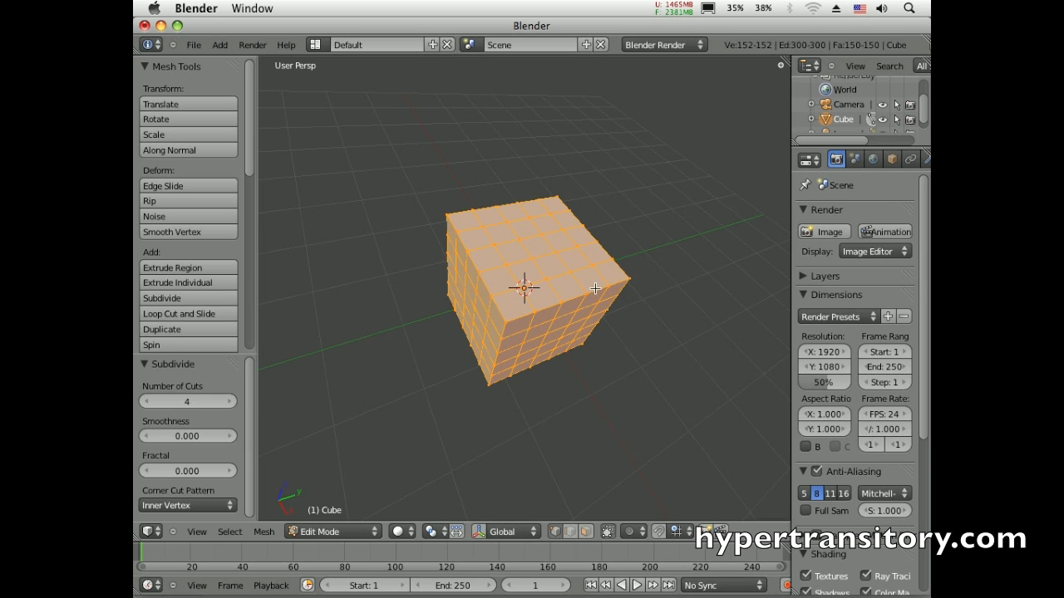
Delete the four vertices of the centre face on the cube's top side to open a square hole.
middle_drag(626, 310, 605, 360)
click(706, 161)
scroll(557, 389, up, 2)
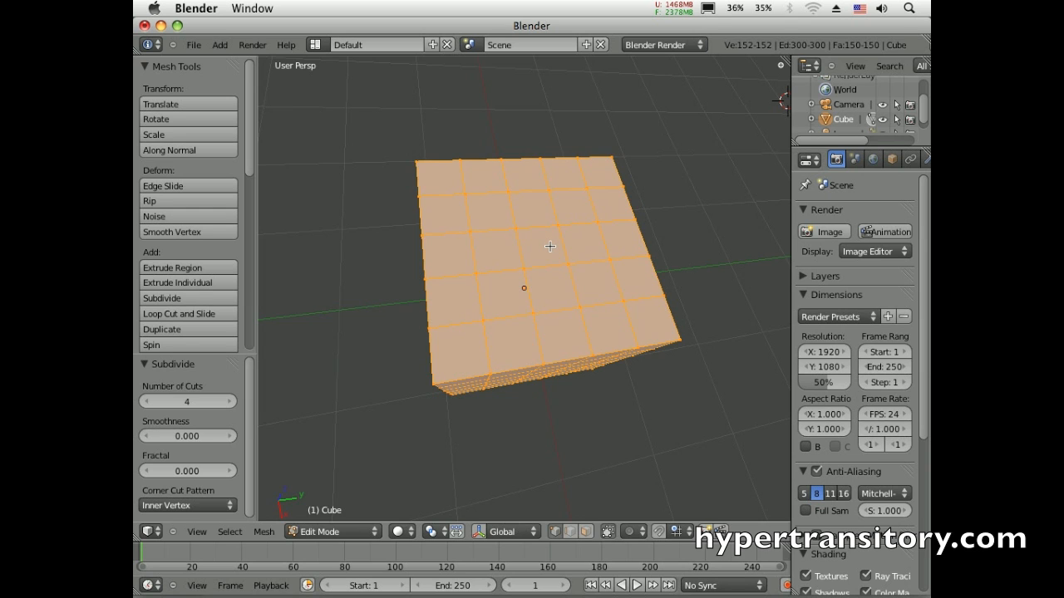
key(a)
middle_drag(548, 279, 555, 275)
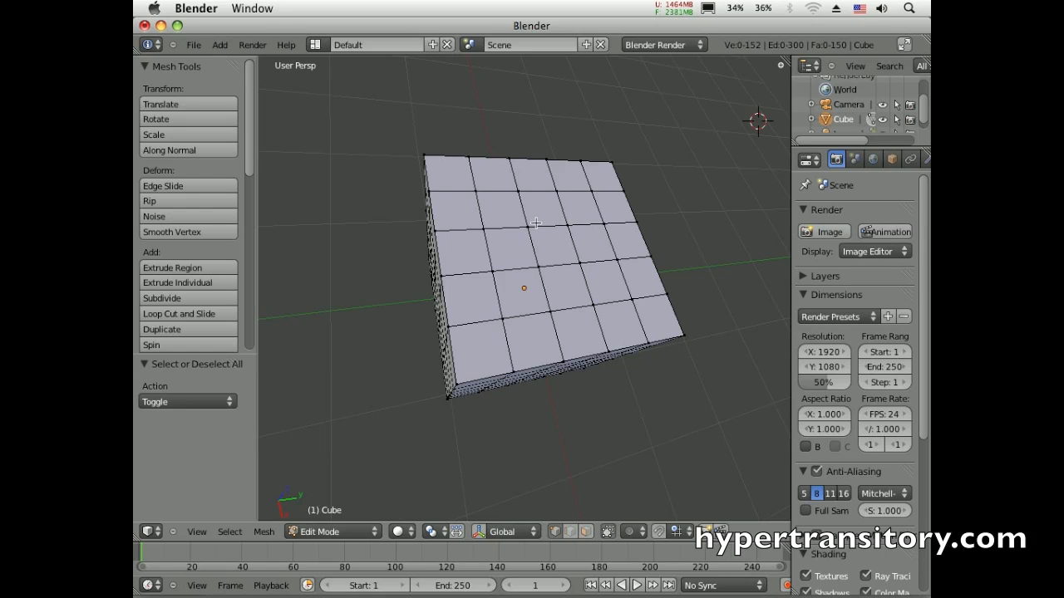
key(b)
drag(517, 215, 587, 282)
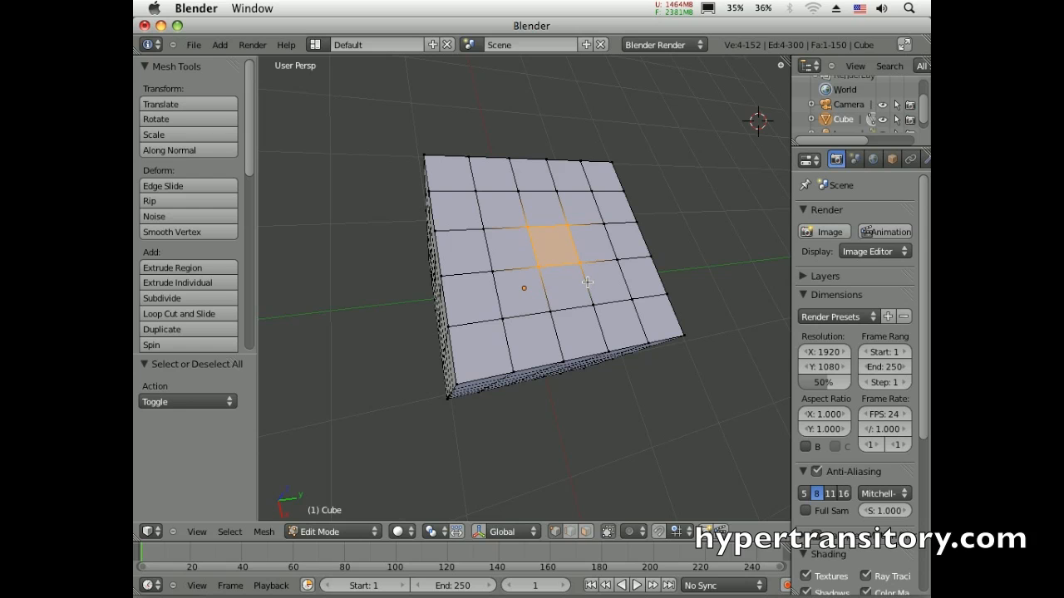
middle_drag(469, 323, 490, 326)
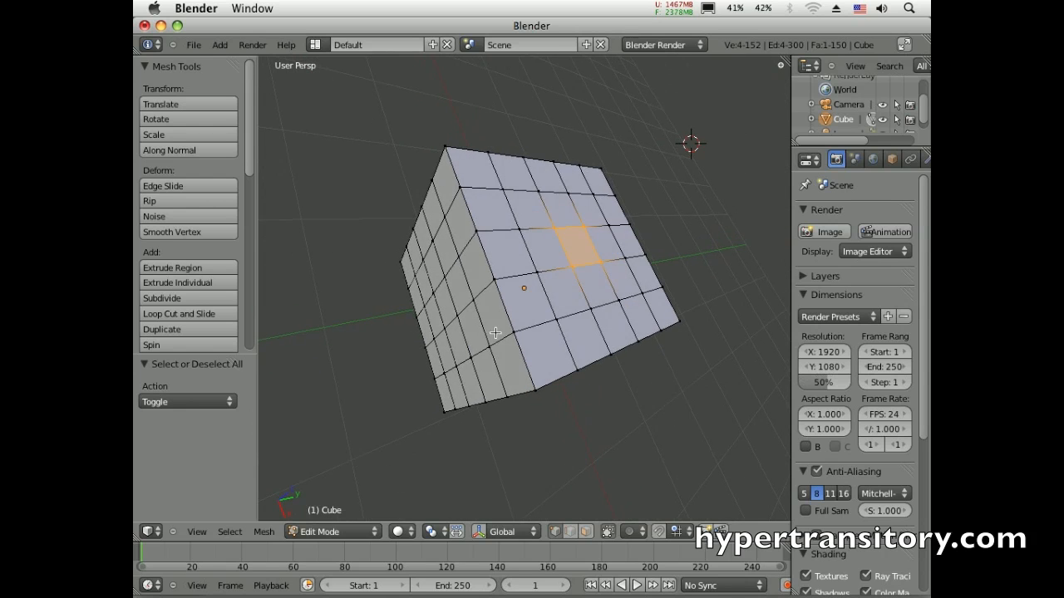
click(607, 532)
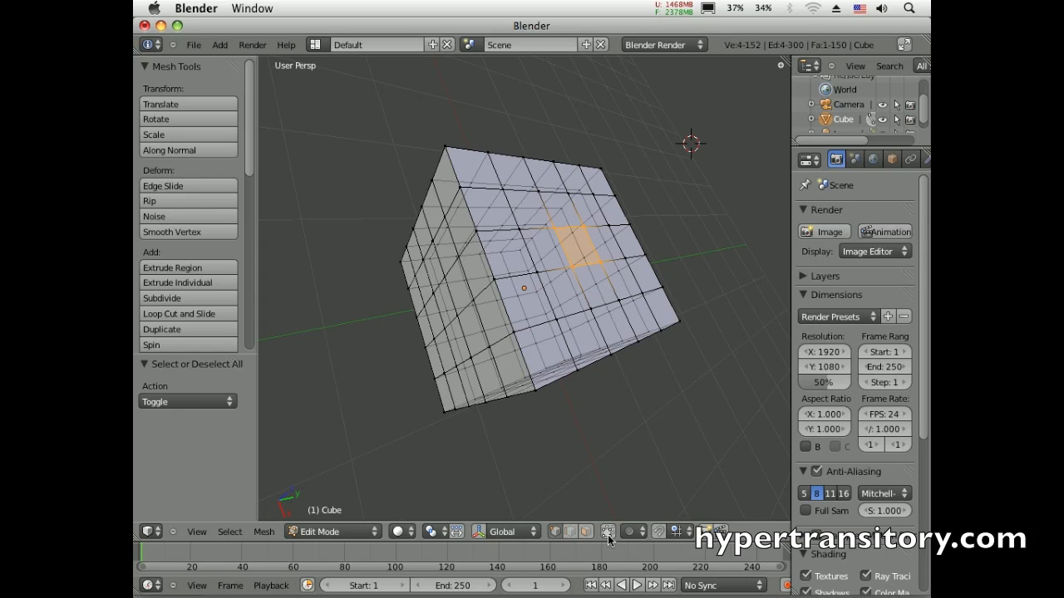
click(607, 532)
middle_drag(608, 292, 598, 236)
key(x)
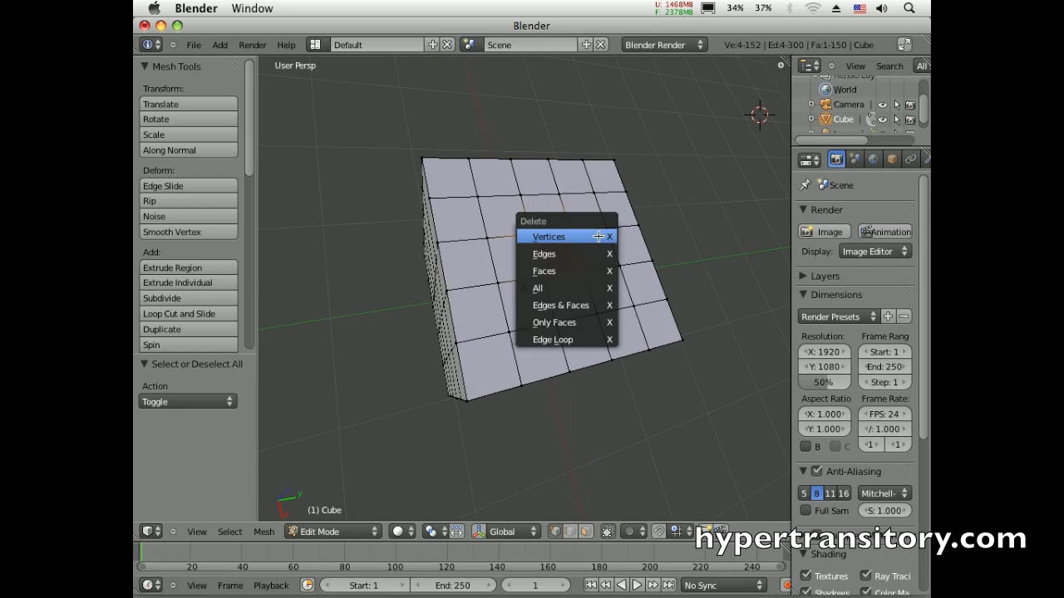
click(597, 236)
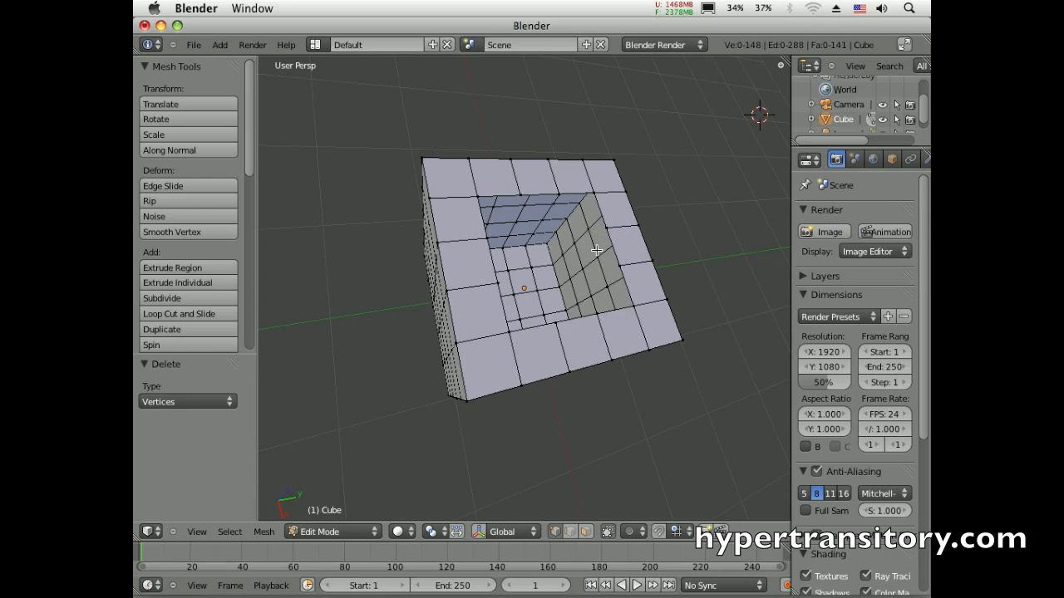
Change to edge selection and select the whole edge loop around the square hole.
middle_drag(572, 249, 543, 247)
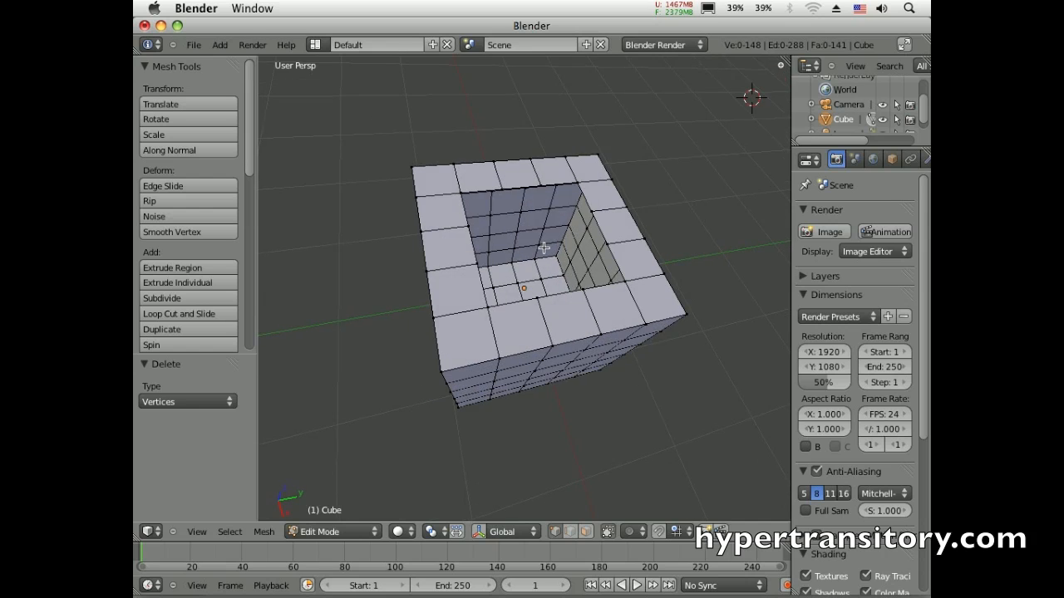
click(570, 533)
middle_drag(568, 271, 572, 284)
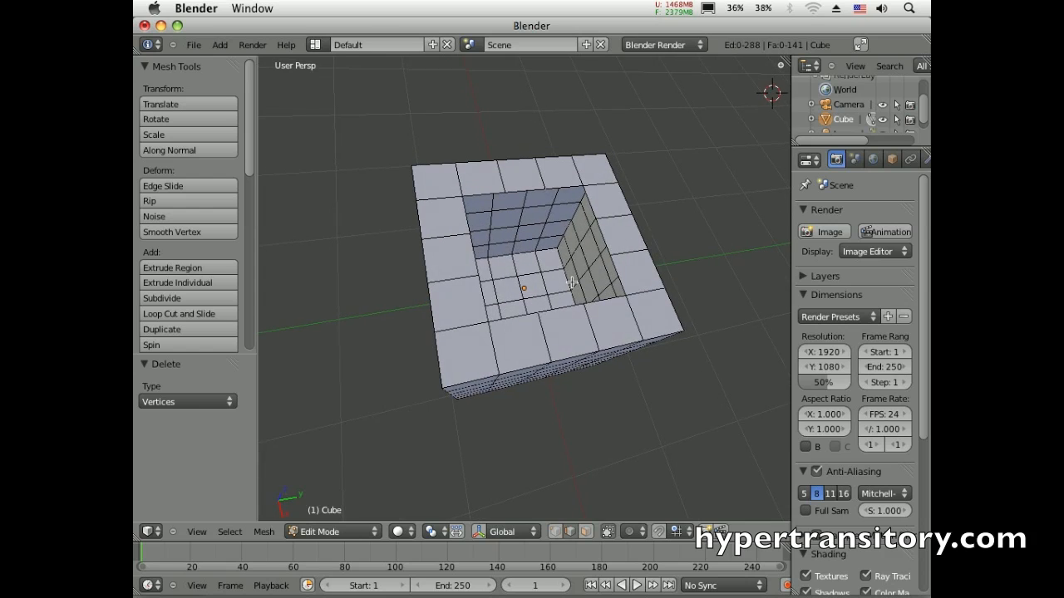
alt+right_click(589, 202)
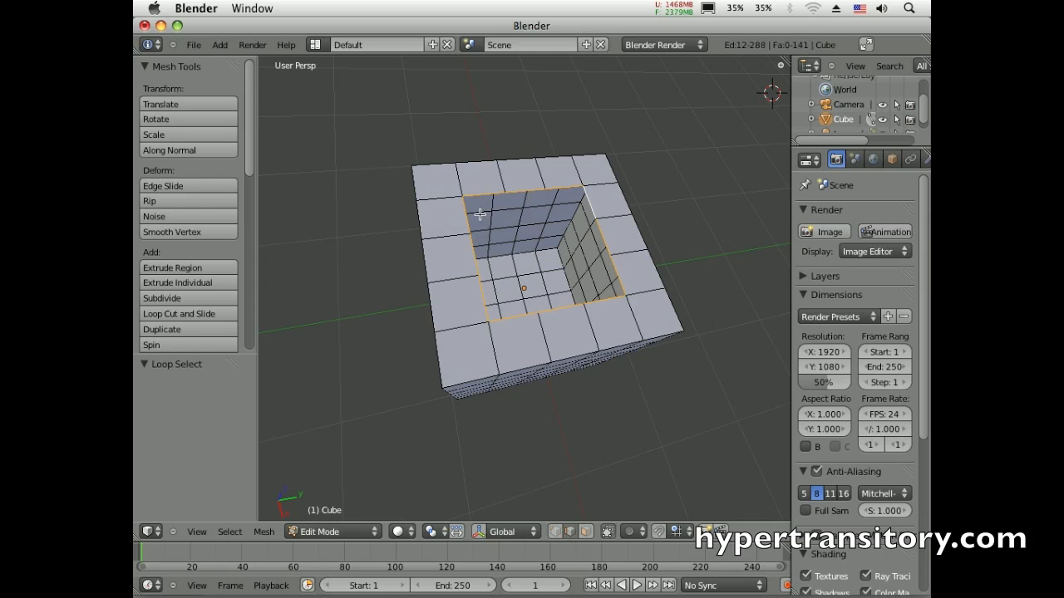
Snap the 3D cursor to the selected edge loop with Cursor to Selected.
middle_drag(485, 209, 536, 223)
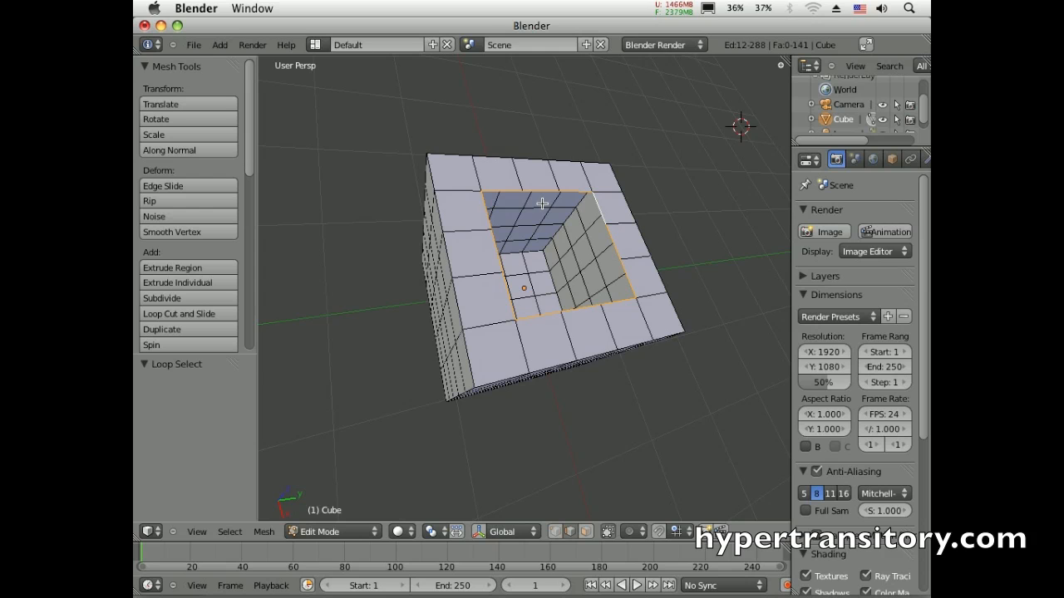
middle_drag(561, 251, 547, 258)
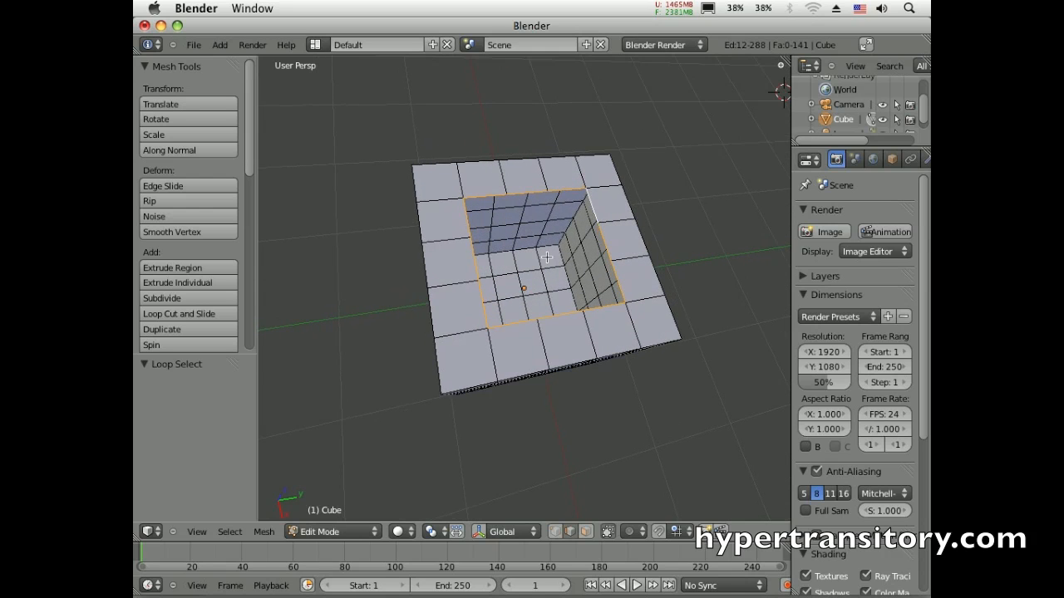
click(264, 534)
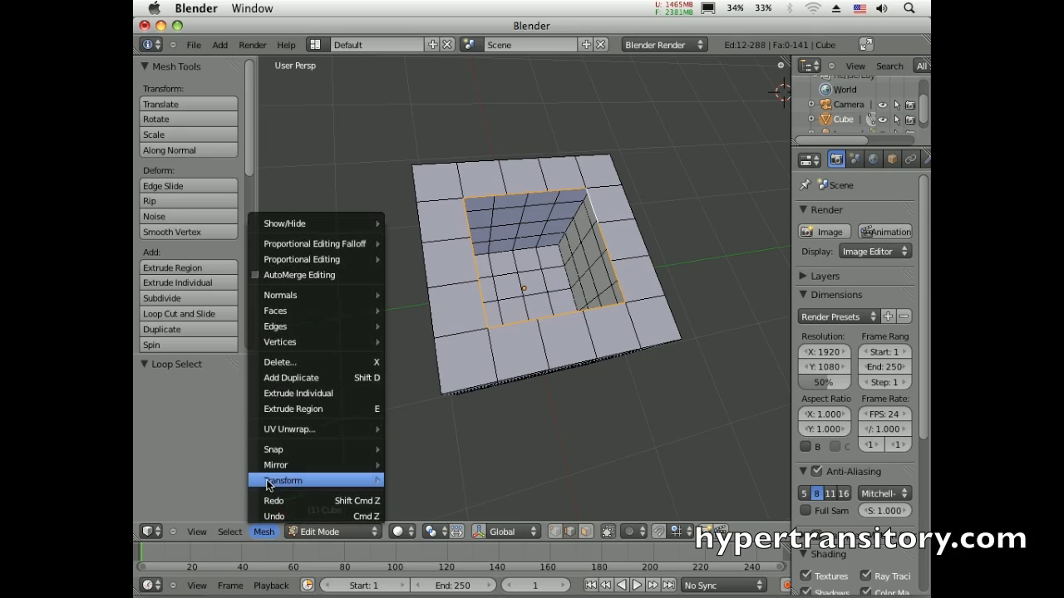
mouse_move(268, 453)
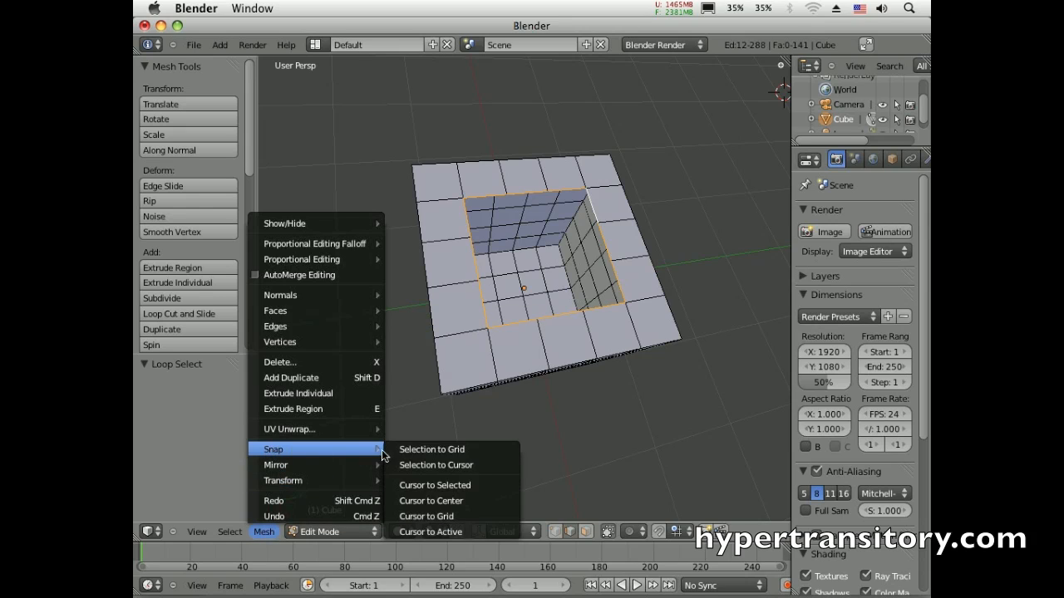
click(423, 486)
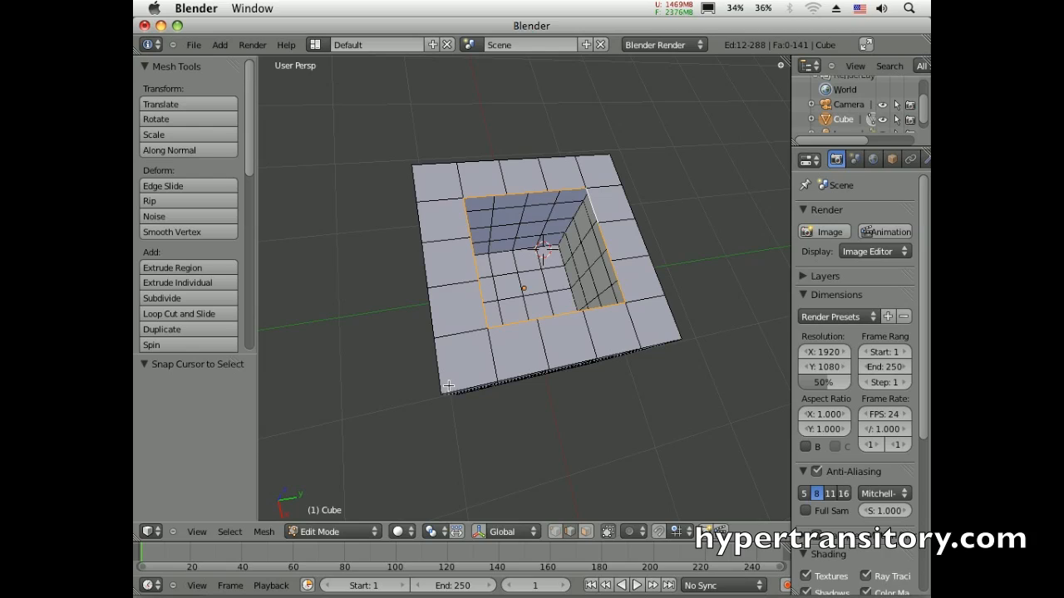
Switch to TextEdit and read the To Sphere note in BLENDER NOTES.txt.
mouse_move(667, 240)
middle_down()
mouse_move(655, 232)
mouse_move(597, 277)
mouse_move(553, 287)
mouse_move(757, 263)
mouse_move(612, 294)
mouse_move(726, 238)
mouse_move(691, 252)
mouse_move(671, 240)
middle_up()
scroll(671, 241, up, 2)
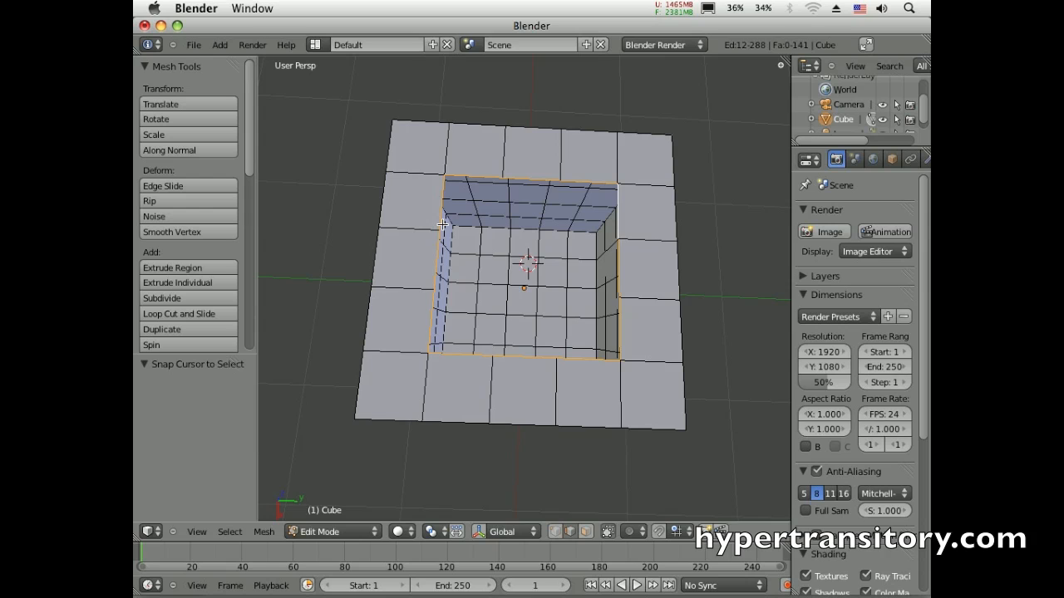
key(super+Tab)
key(super+Tab)
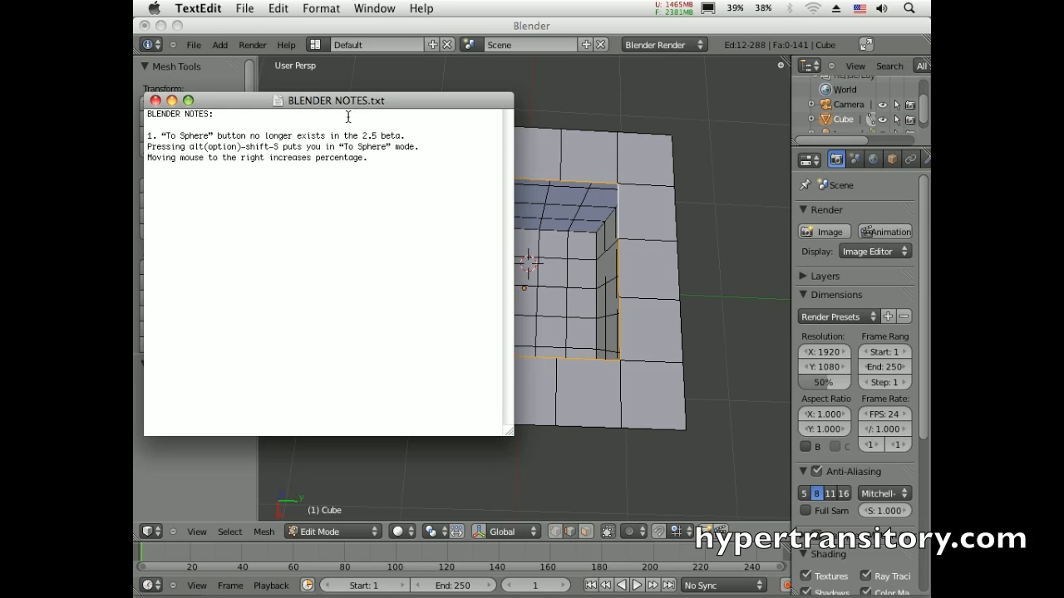
drag(353, 105, 359, 81)
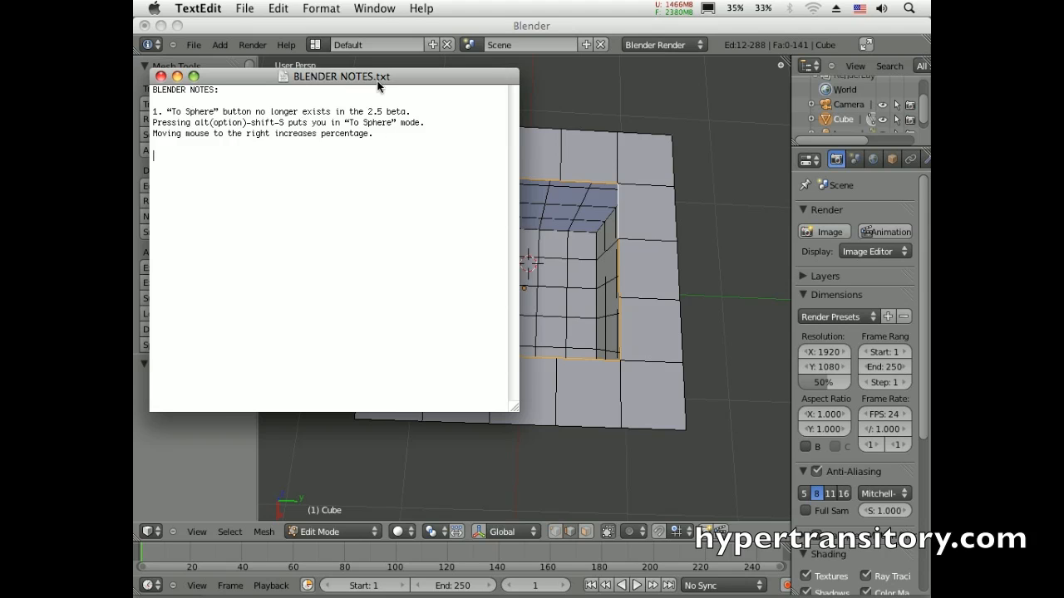
mouse_move(381, 74)
mouse_down()
mouse_move(372, 58)
mouse_move(373, 72)
mouse_up()
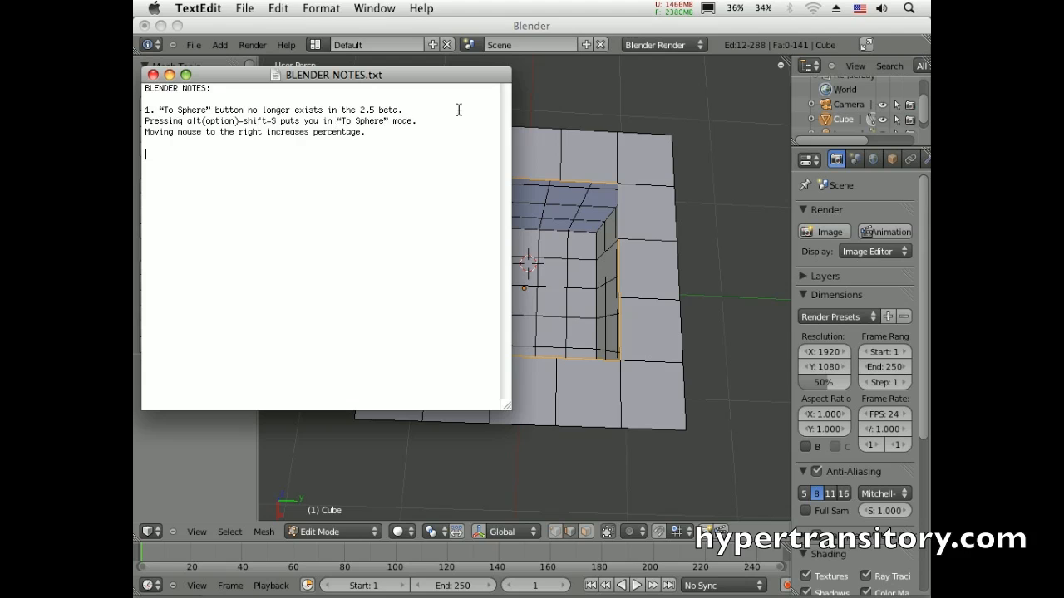
Return to Blender and apply To Sphere to the selected edge loop around the hole with a factor of 1.000.
click(636, 24)
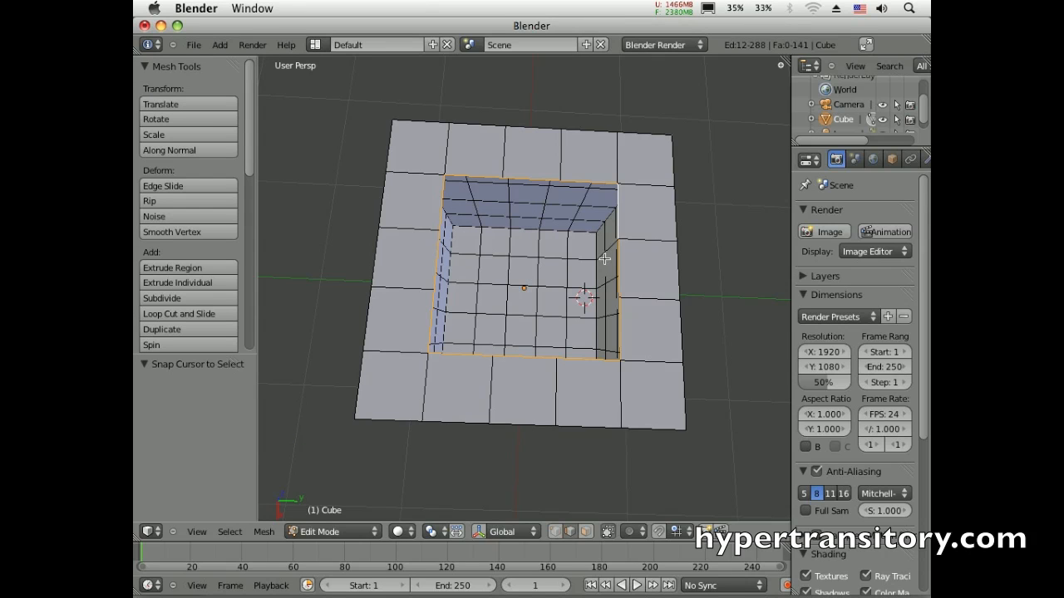
key(shift+alt+s)
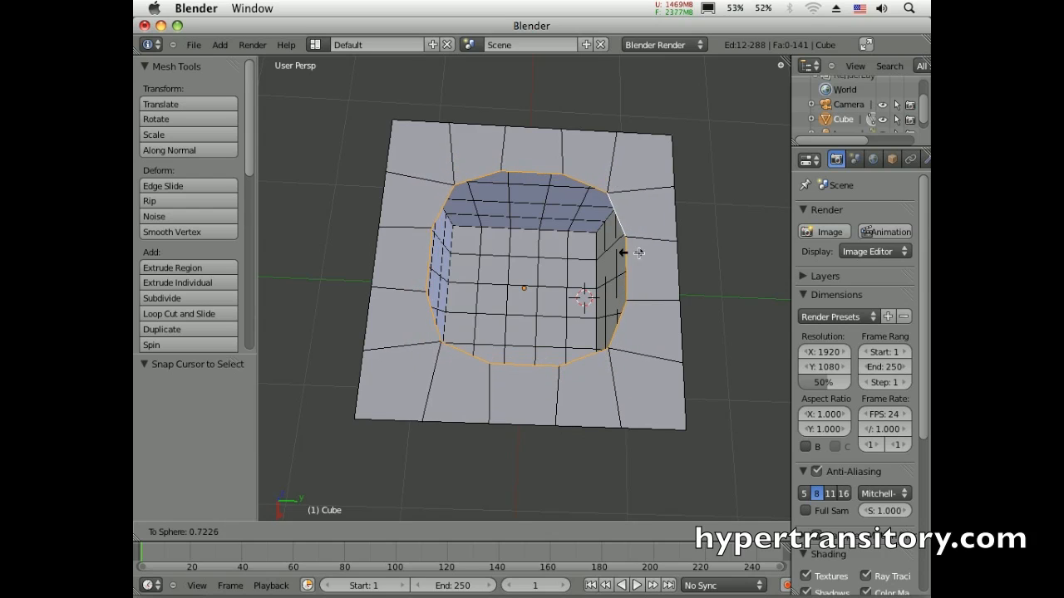
click(779, 254)
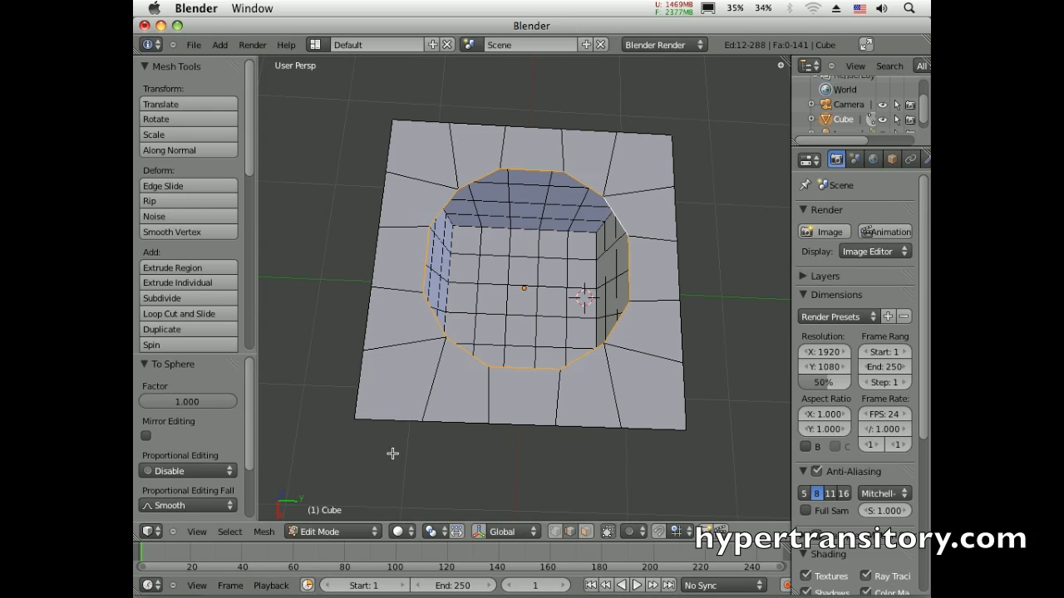
Add a Subdivision Surface modifier to the cube.
middle_drag(456, 276, 482, 280)
scroll(482, 281, down, 2)
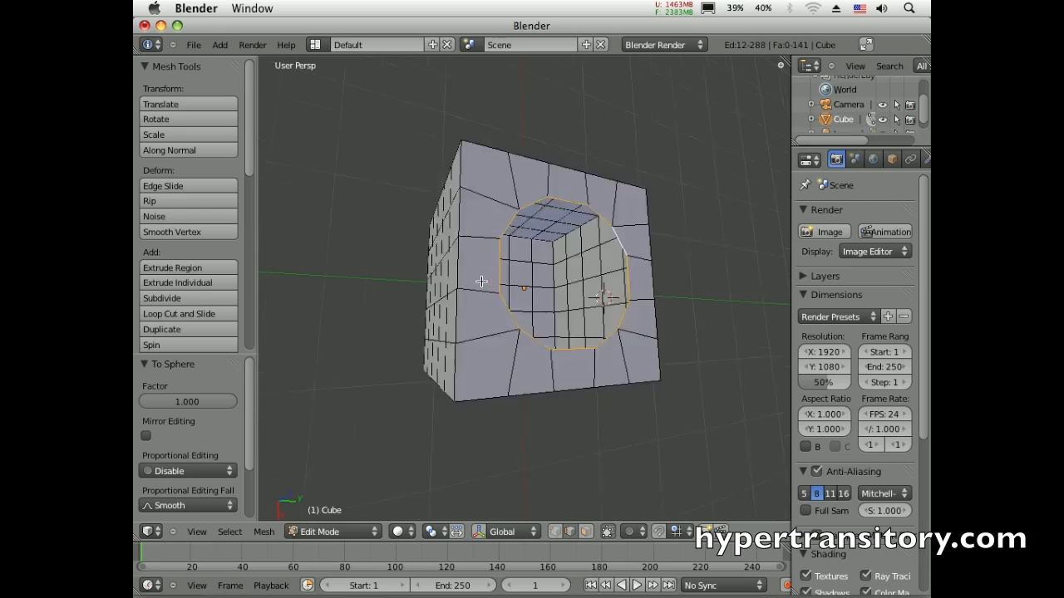
scroll(606, 287, up, 2)
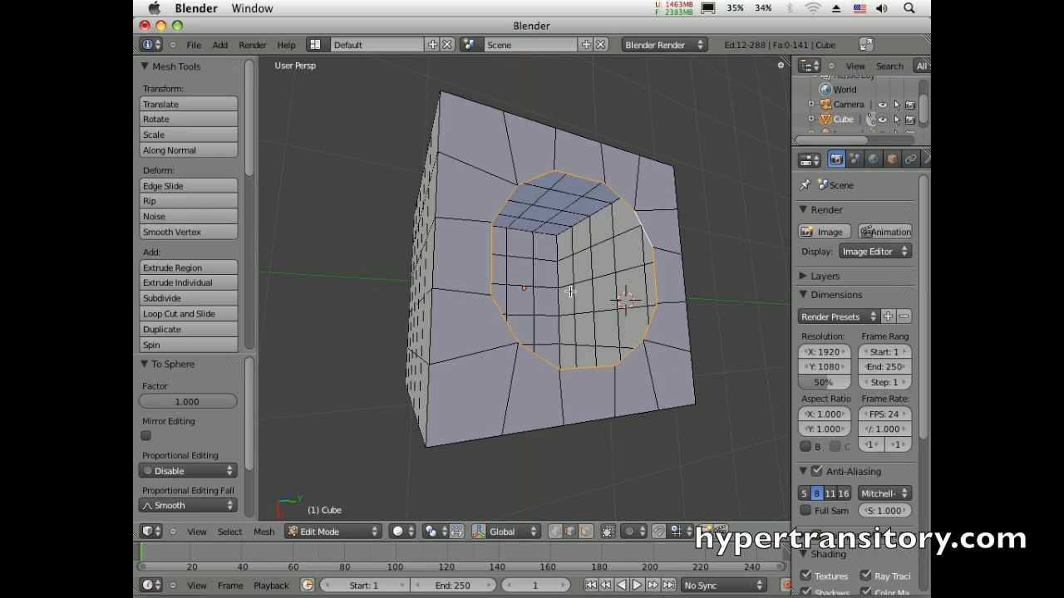
scroll(864, 162, down, 4)
click(871, 162)
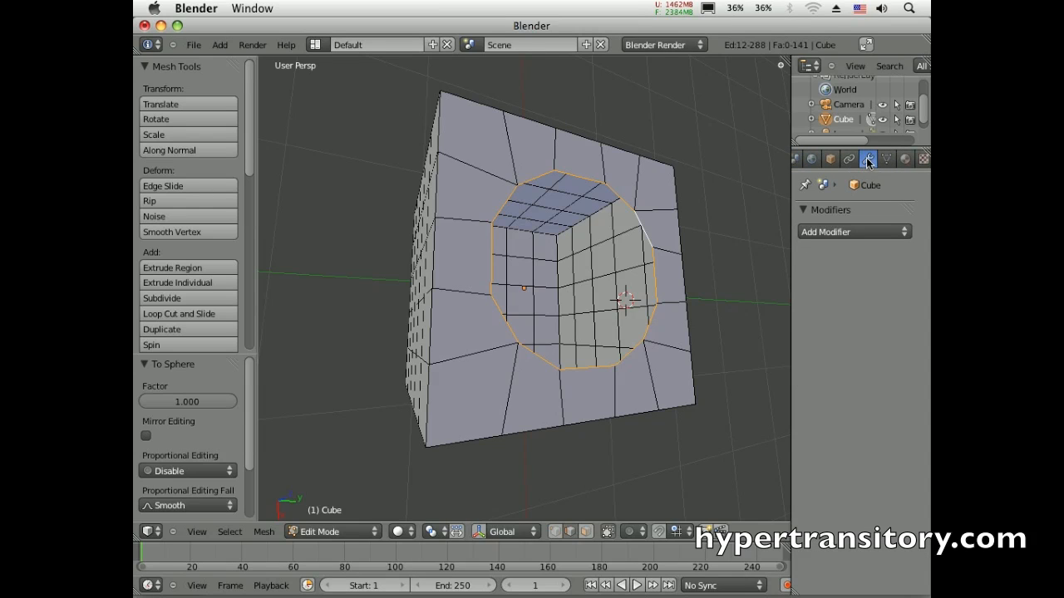
click(904, 233)
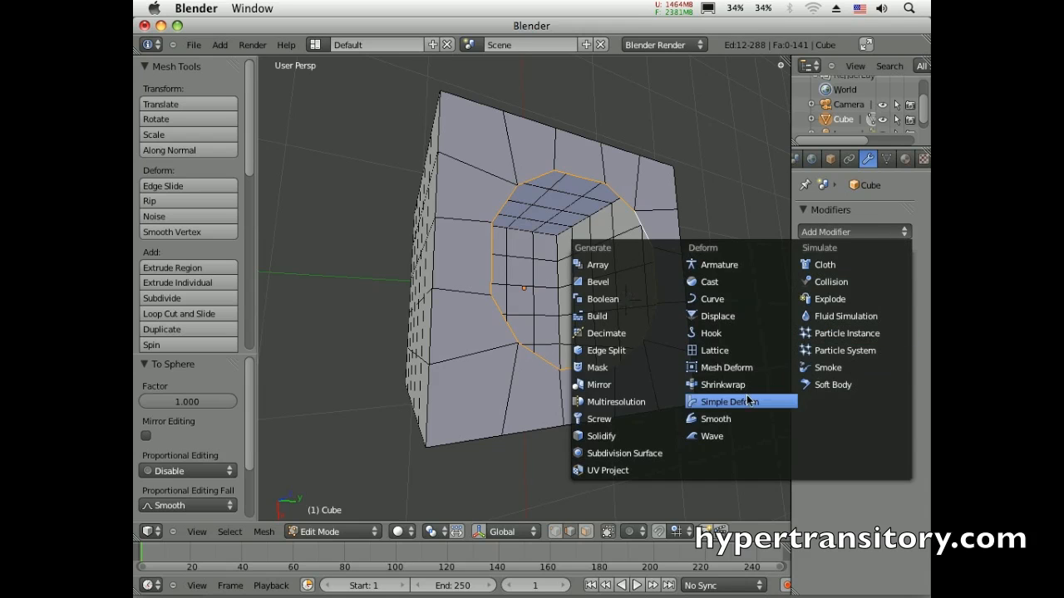
click(639, 454)
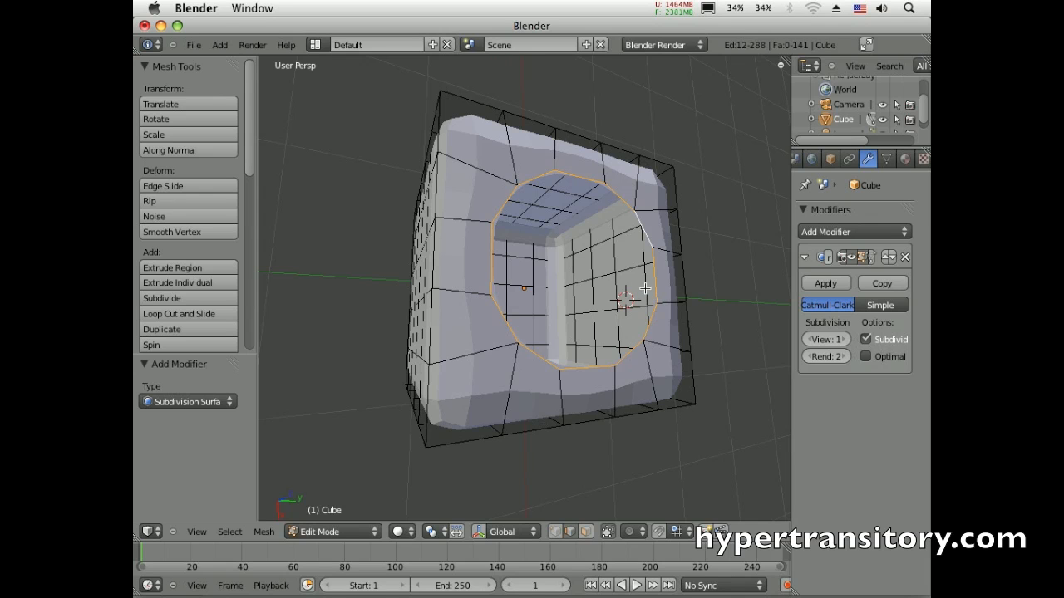
Set the Subdivision Surface modifier's View subdivisions to 2.
middle_drag(540, 265, 515, 262)
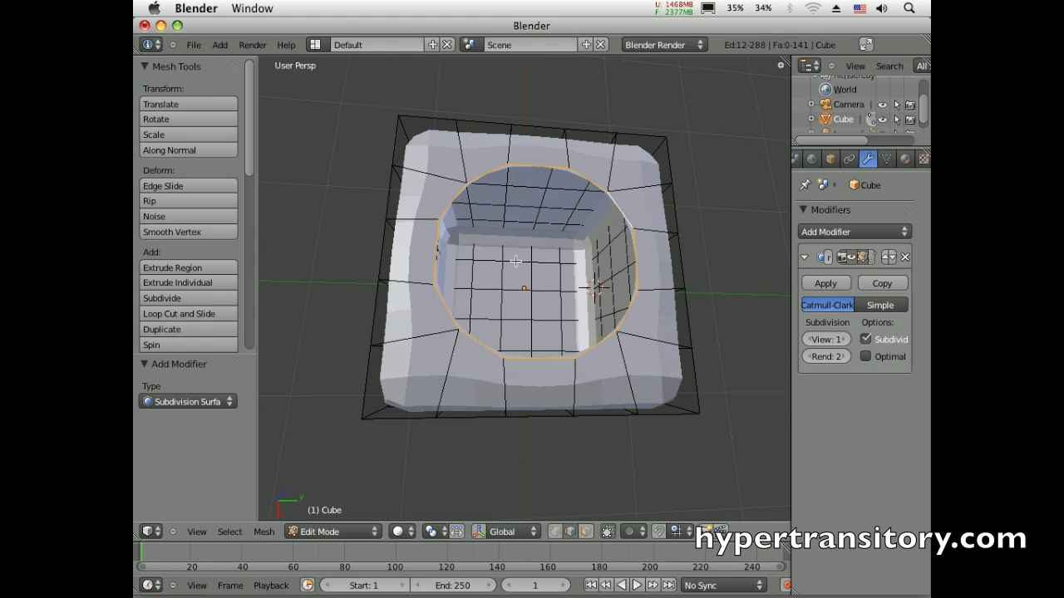
mouse_move(432, 196)
middle_down()
mouse_move(498, 199)
mouse_move(438, 178)
middle_up()
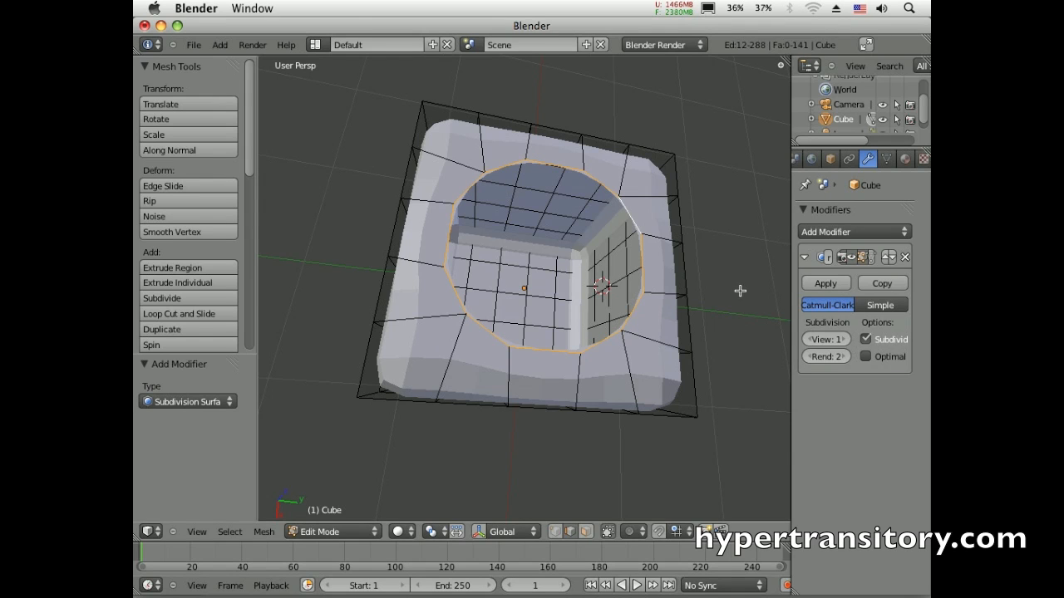
click(845, 341)
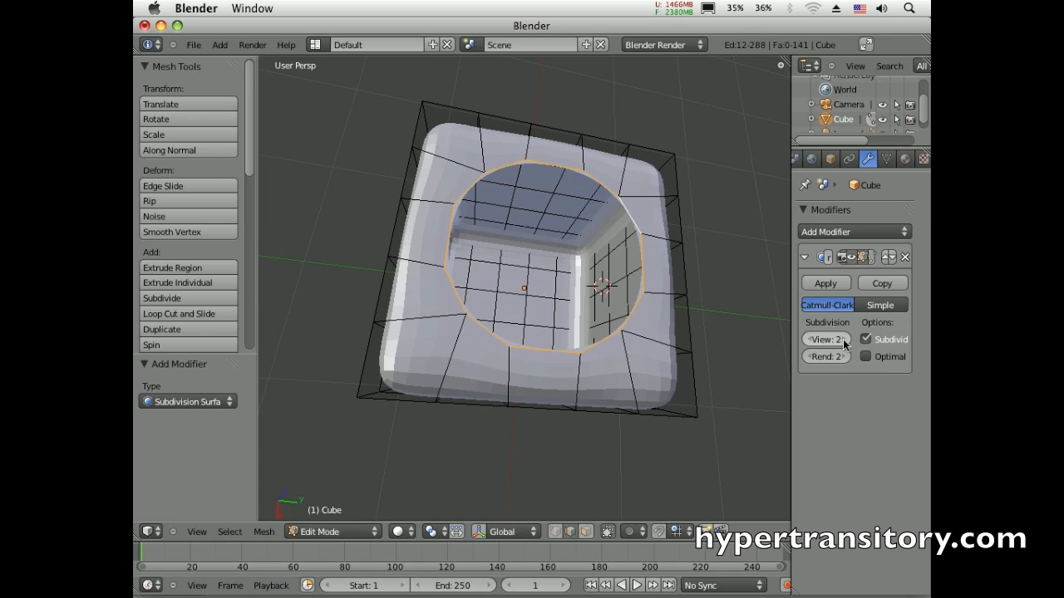
Add two loop cuts with Loop Cut and Slide, sliding them fully against the cube's left and far outer edges to sharpen those sides.
mouse_move(527, 209)
middle_down()
mouse_move(582, 212)
mouse_move(500, 220)
mouse_move(532, 218)
mouse_move(510, 221)
middle_up()
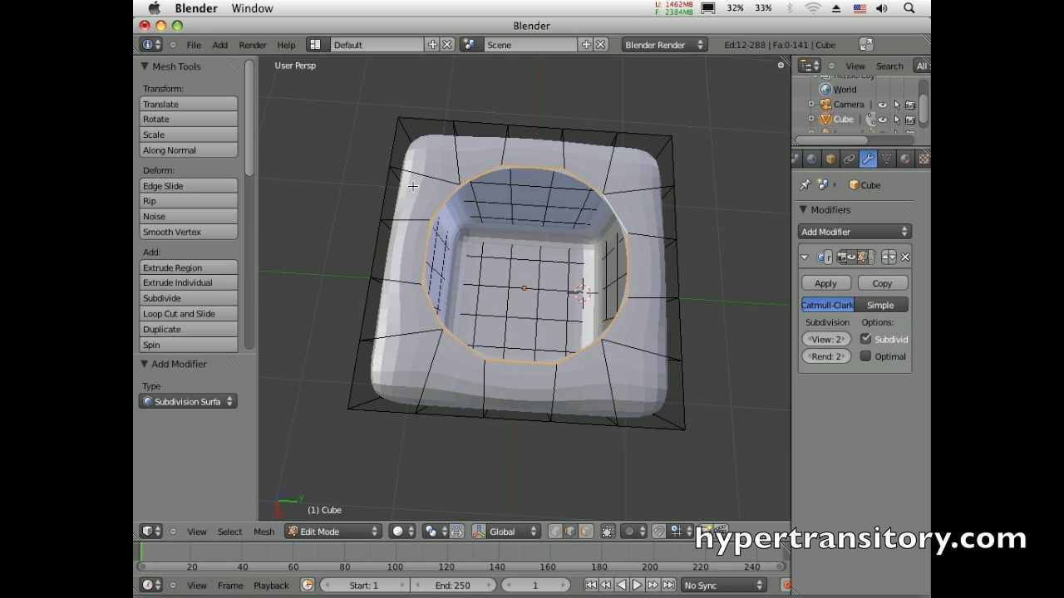
key(ctrl+r)
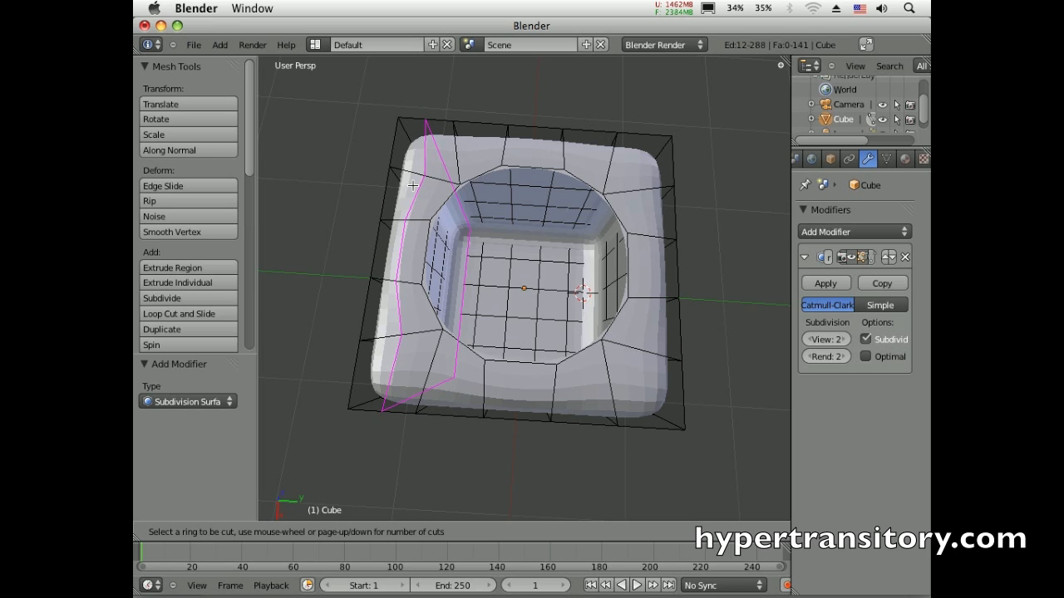
click(413, 185)
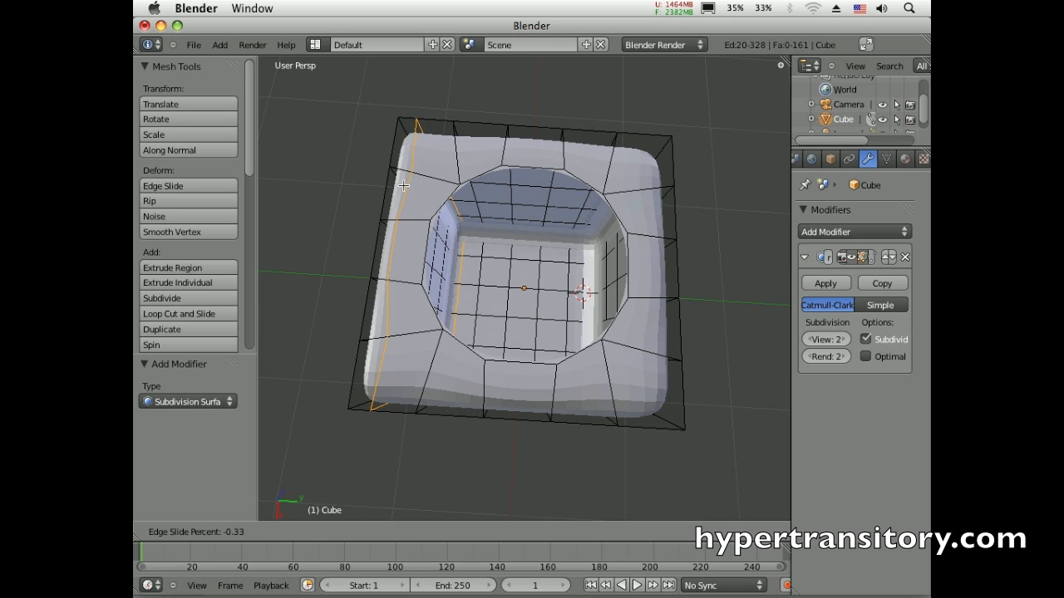
click(380, 182)
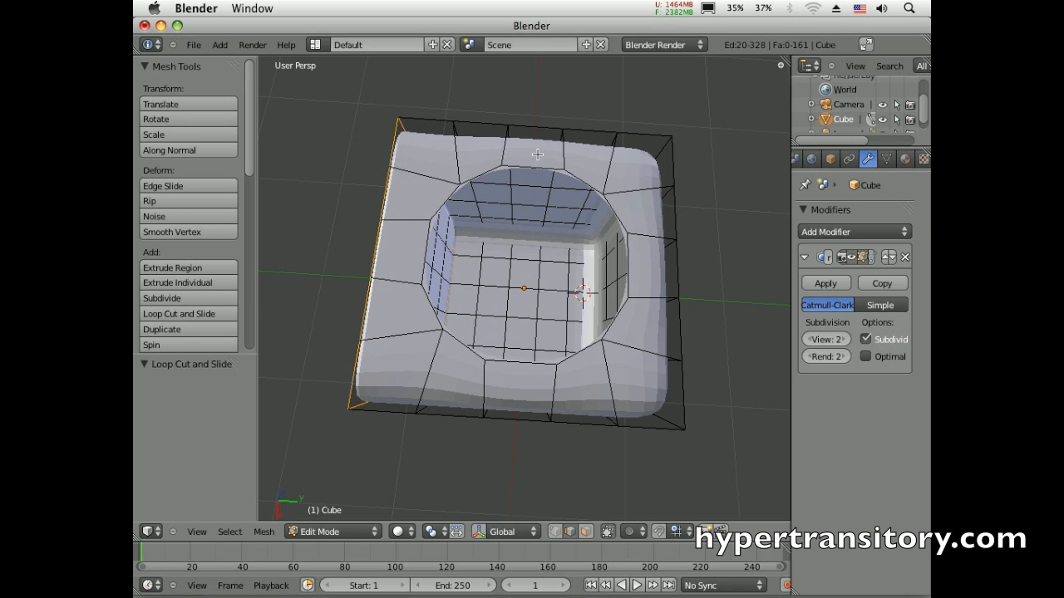
key(ctrl+r)
click(516, 125)
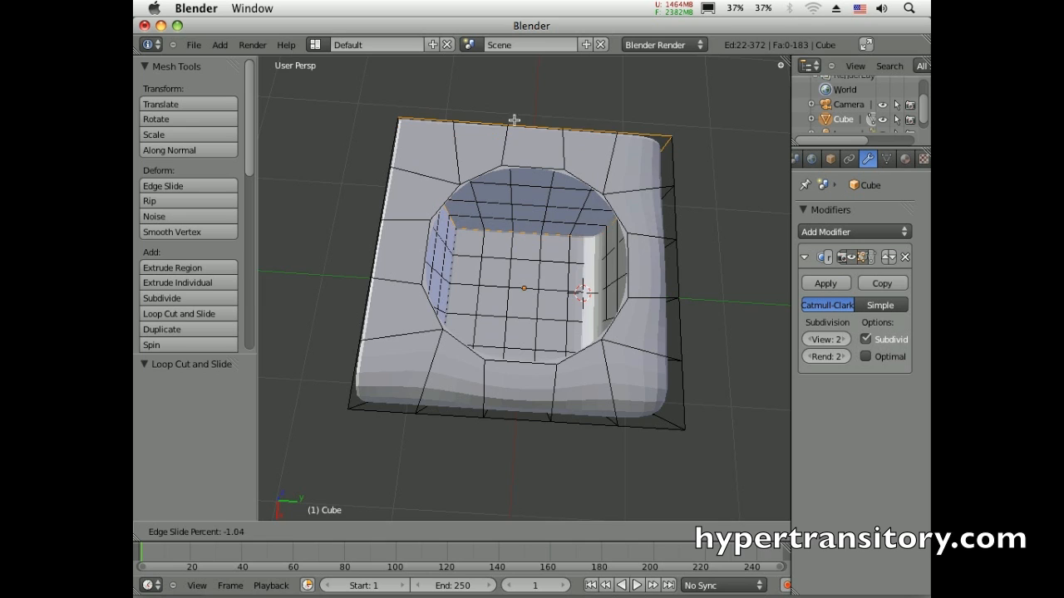
click(515, 108)
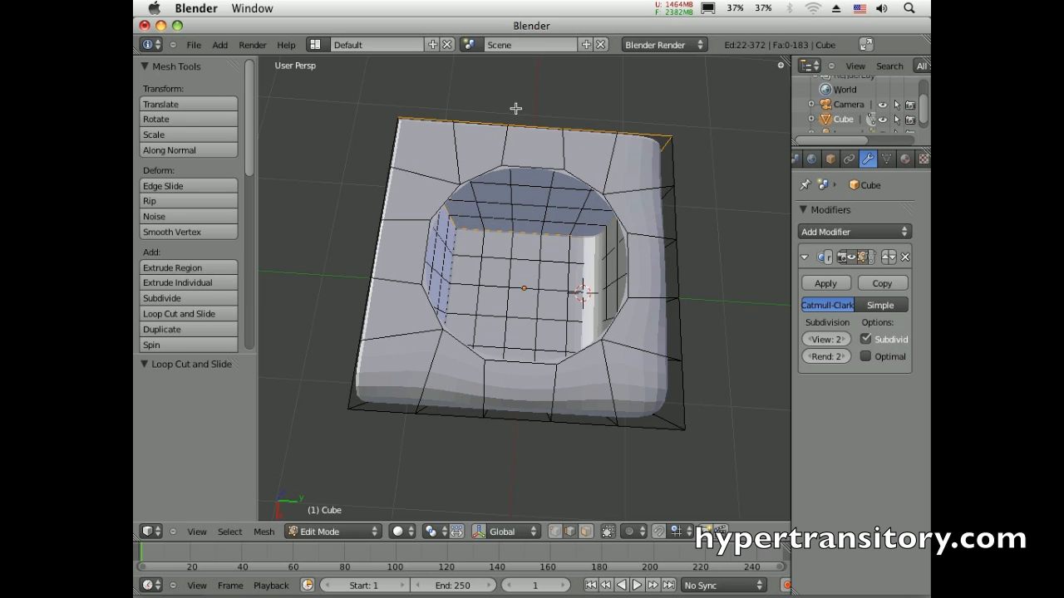
Add two more loop cuts and slide them fully against the cube's right and near outer edges to sharpen the remaining sides.
key(ctrl+r)
click(644, 203)
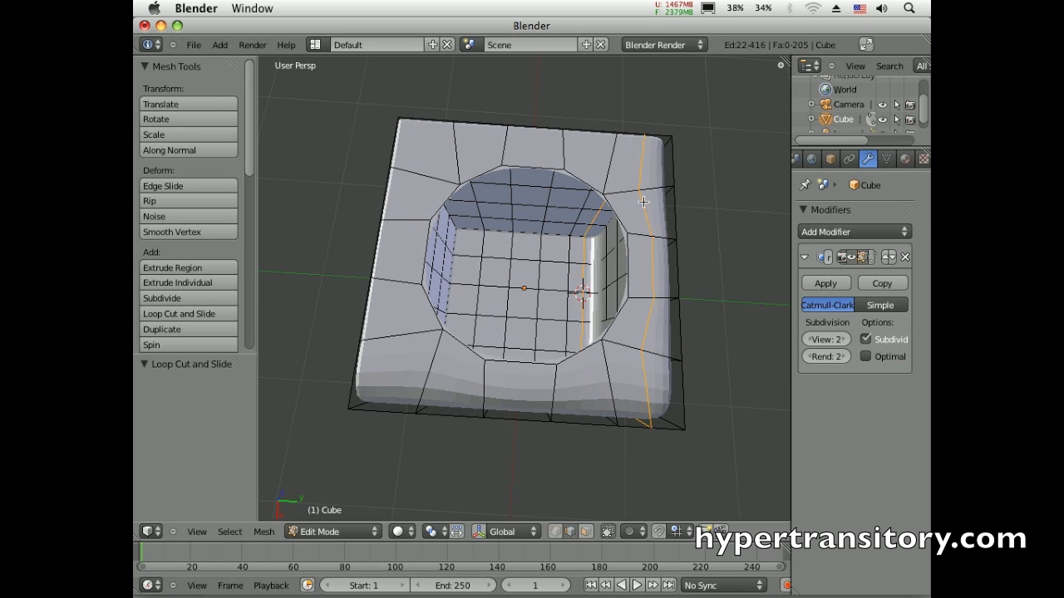
click(692, 201)
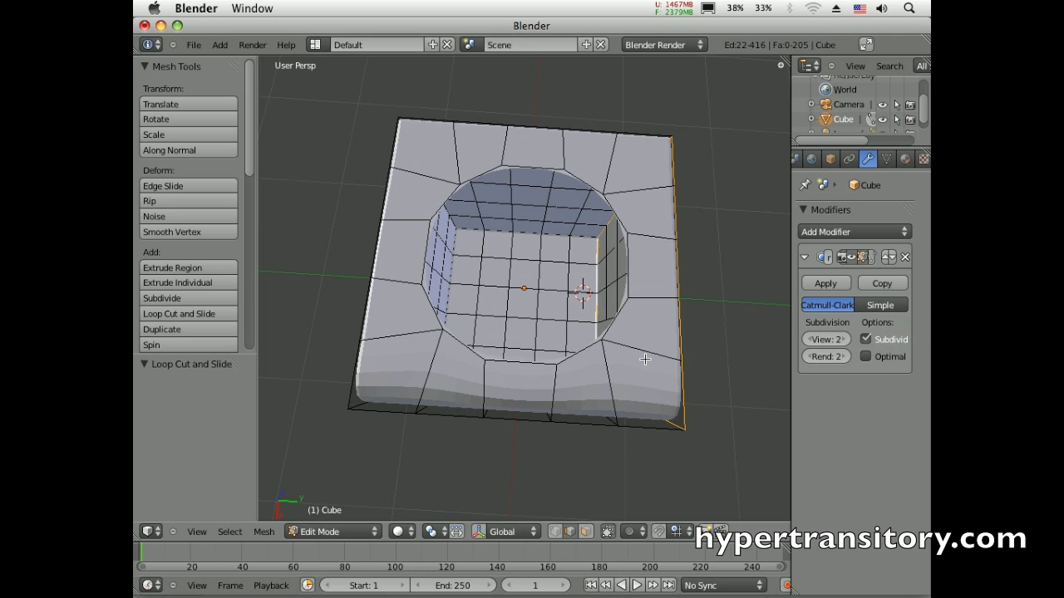
key(ctrl+r)
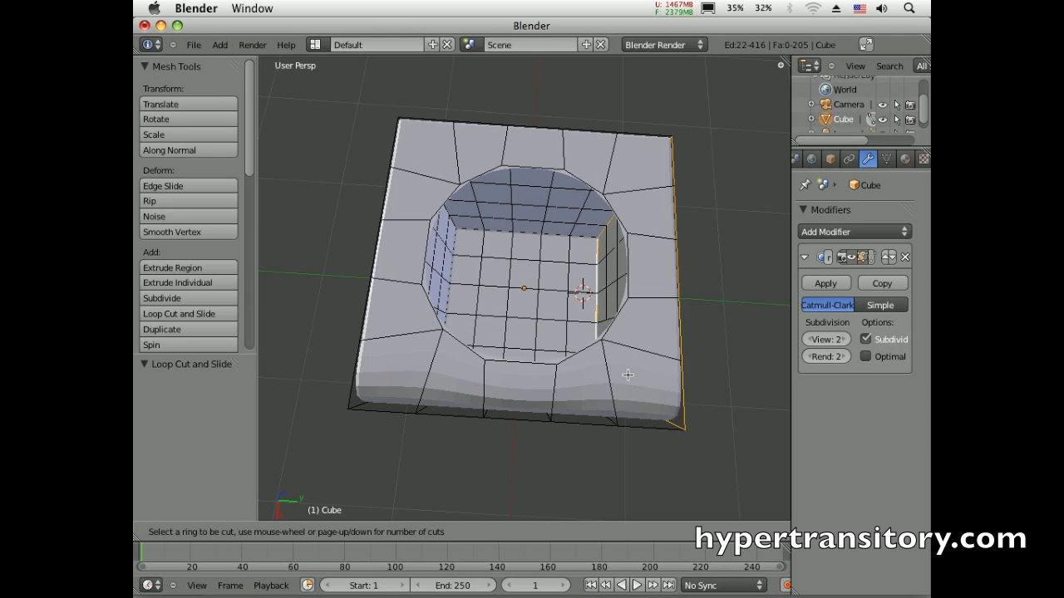
click(611, 373)
click(610, 436)
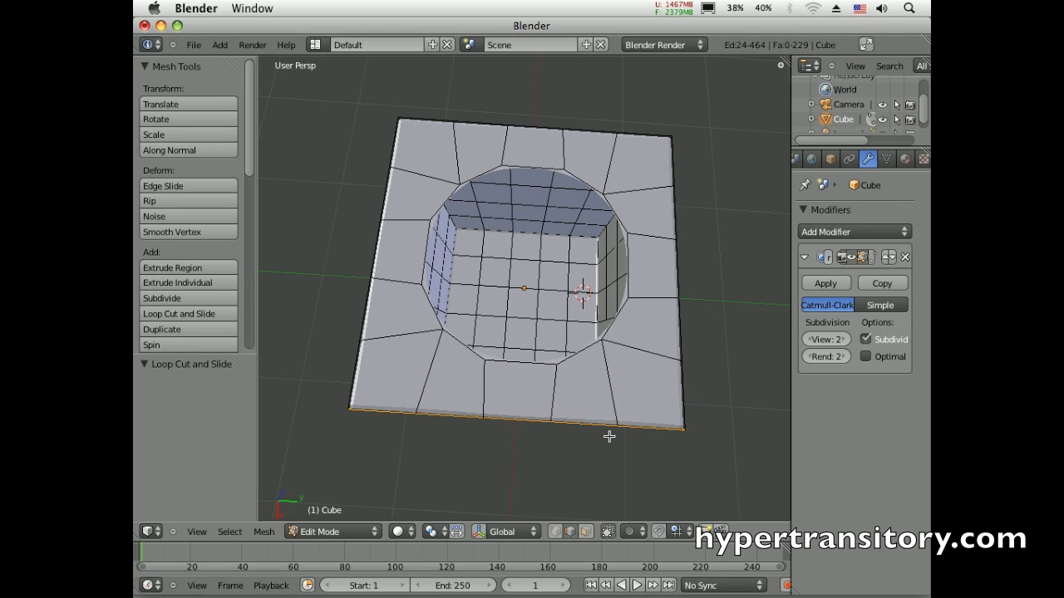
Leave Edit Mode and apply Smooth shading to the cube.
middle_drag(506, 438, 556, 319)
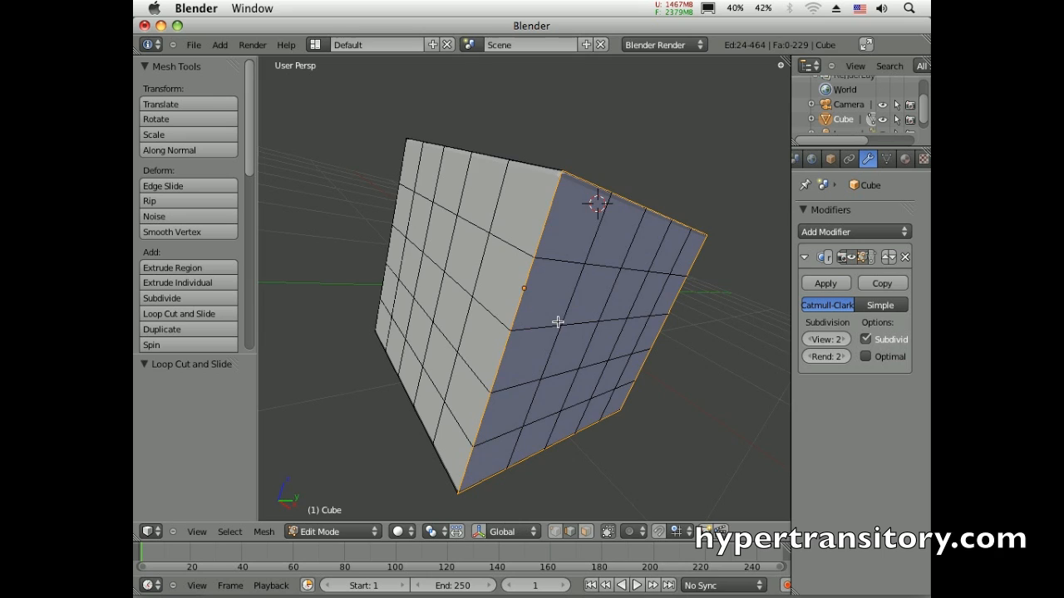
middle_drag(602, 291, 584, 330)
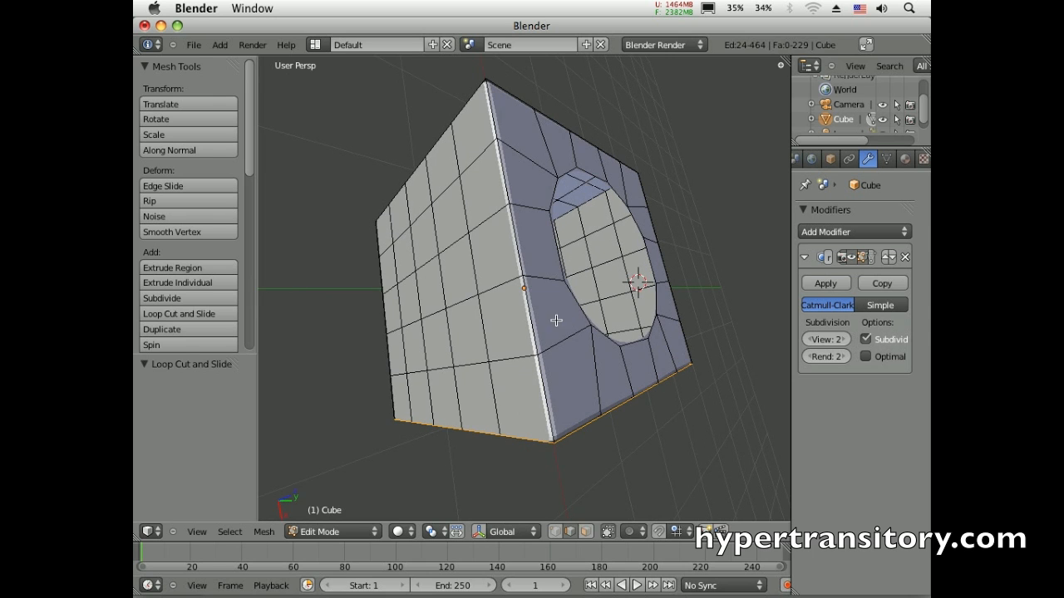
key(Tab)
middle_drag(576, 325, 534, 252)
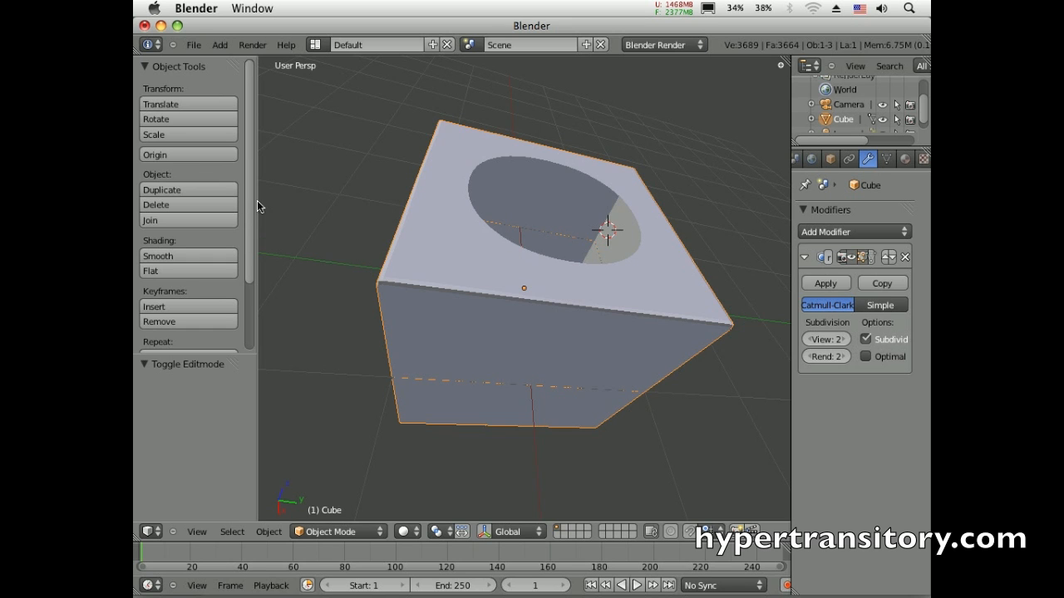
click(215, 259)
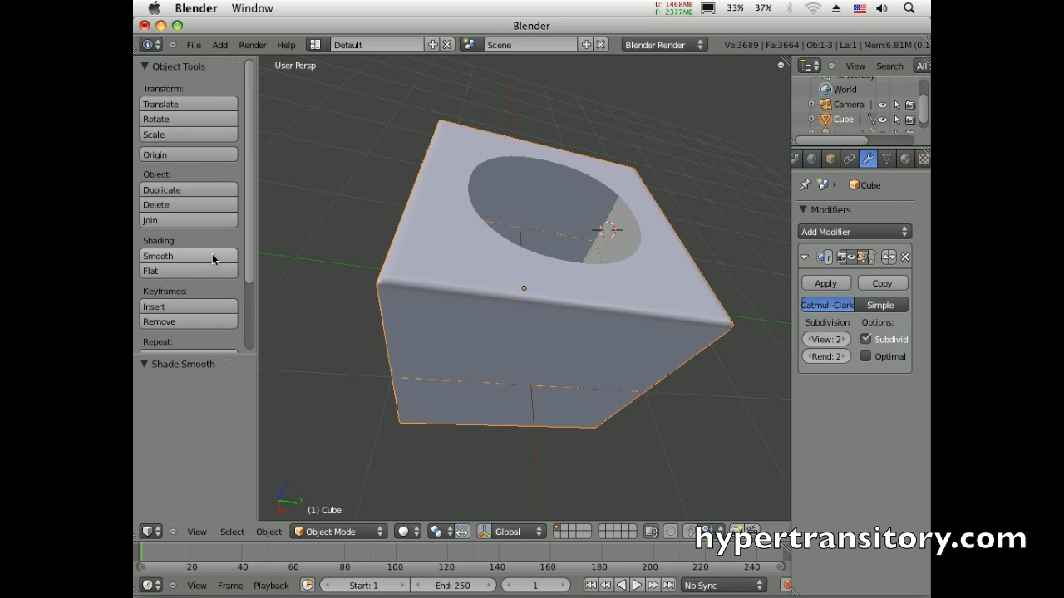
Examine the smooth-shaded cube's edges and round hole from several angles.
mouse_move(534, 263)
middle_down()
mouse_move(518, 290)
mouse_move(504, 276)
mouse_move(486, 305)
middle_up()
middle_drag(679, 280, 623, 299)
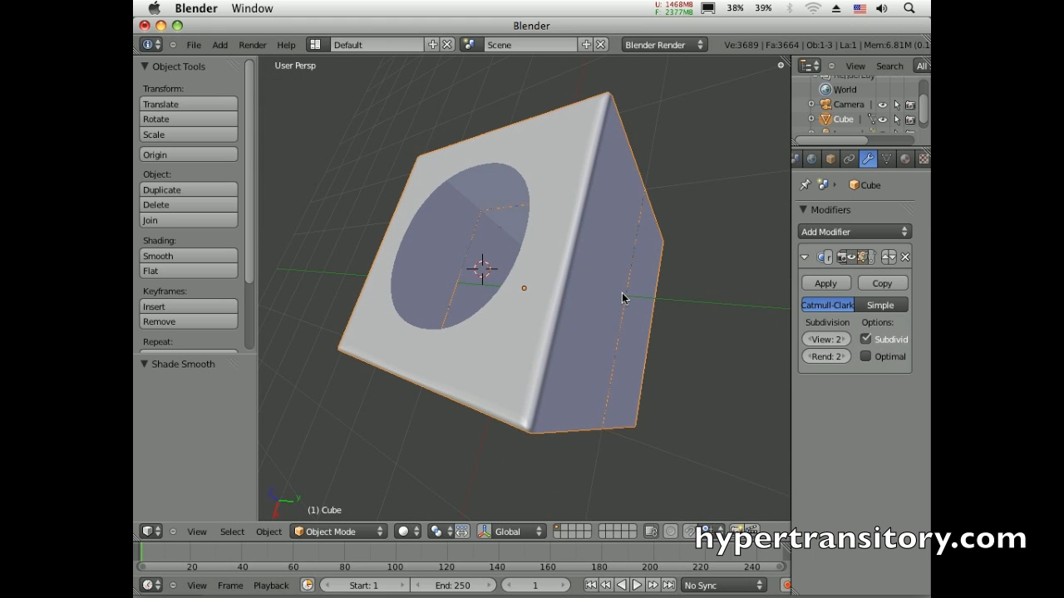
middle_drag(570, 228, 635, 273)
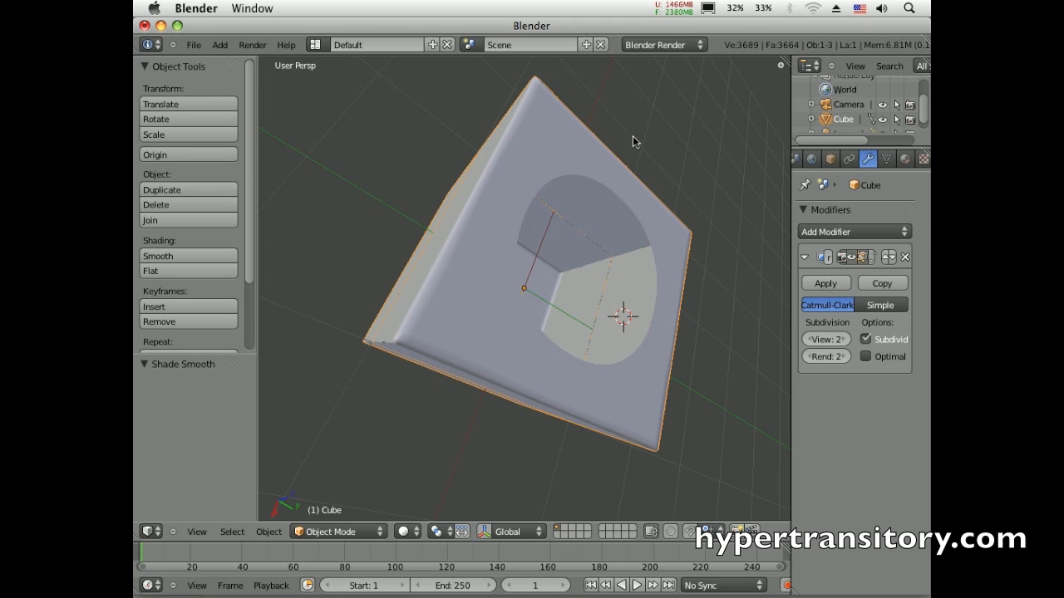
middle_drag(696, 186, 555, 210)
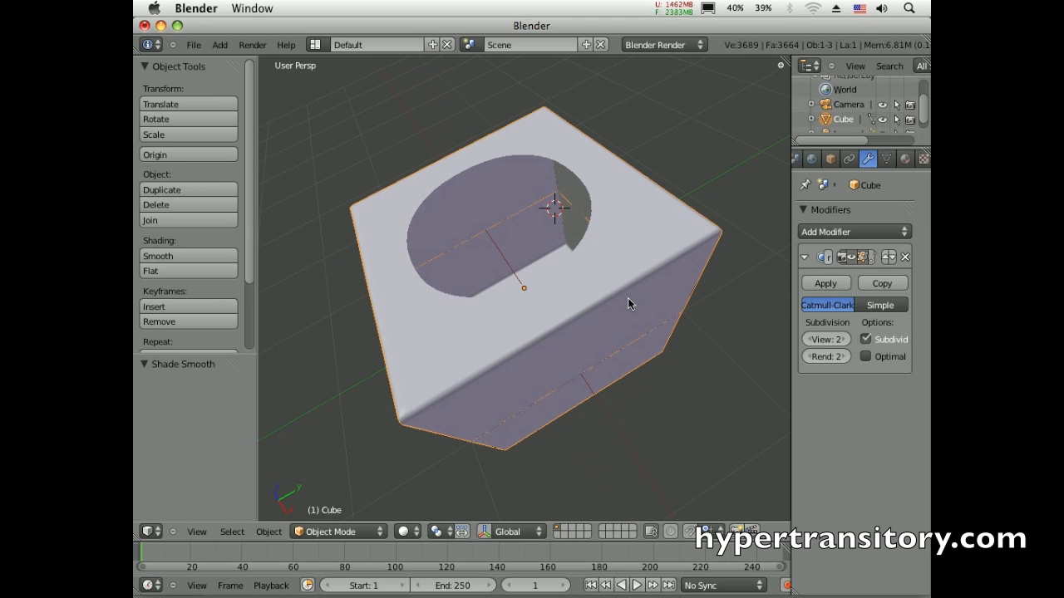
middle_drag(519, 308, 560, 387)
middle_drag(556, 261, 614, 225)
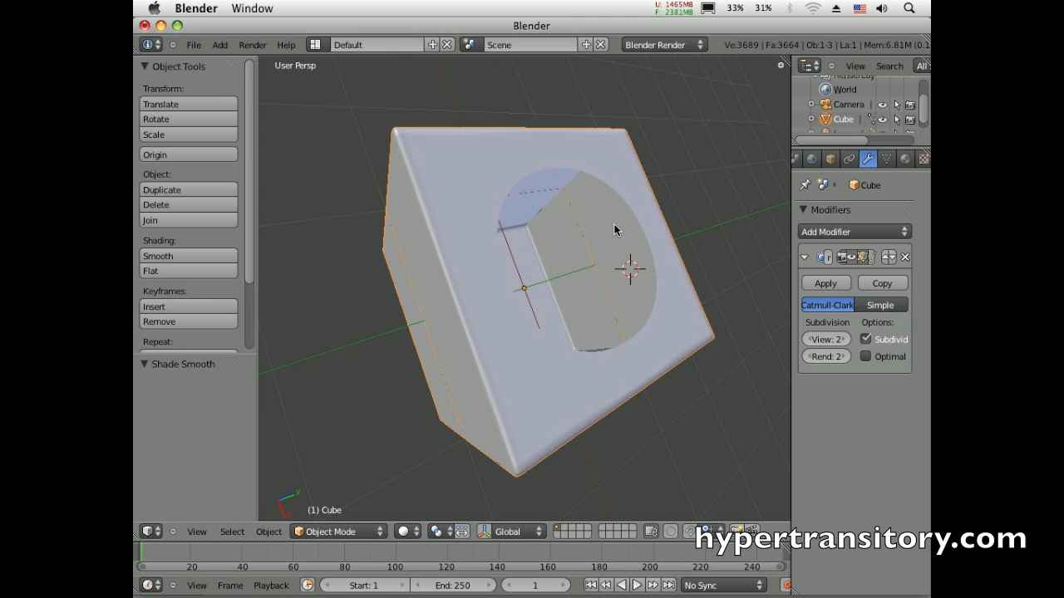
middle_drag(610, 232, 572, 202)
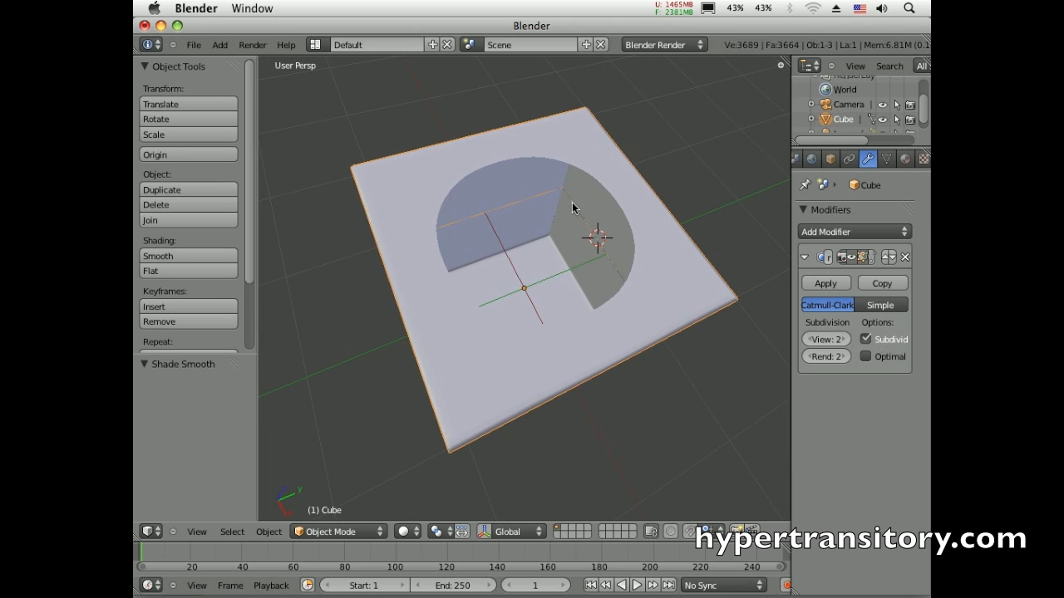